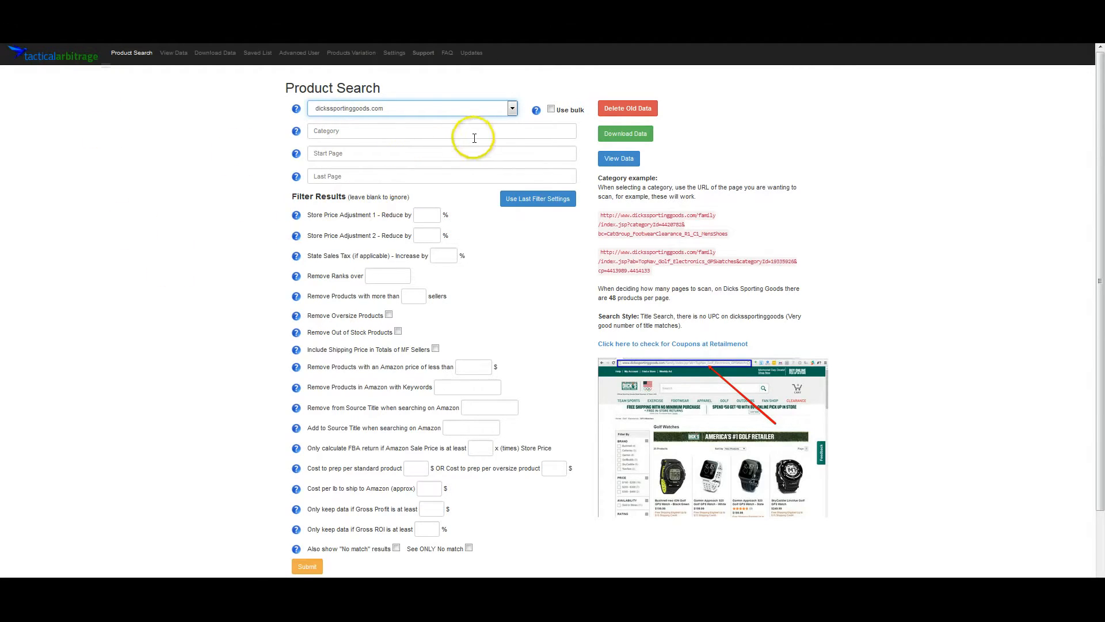
- Reset the source website choice to "select website to explore"
click(414, 112)
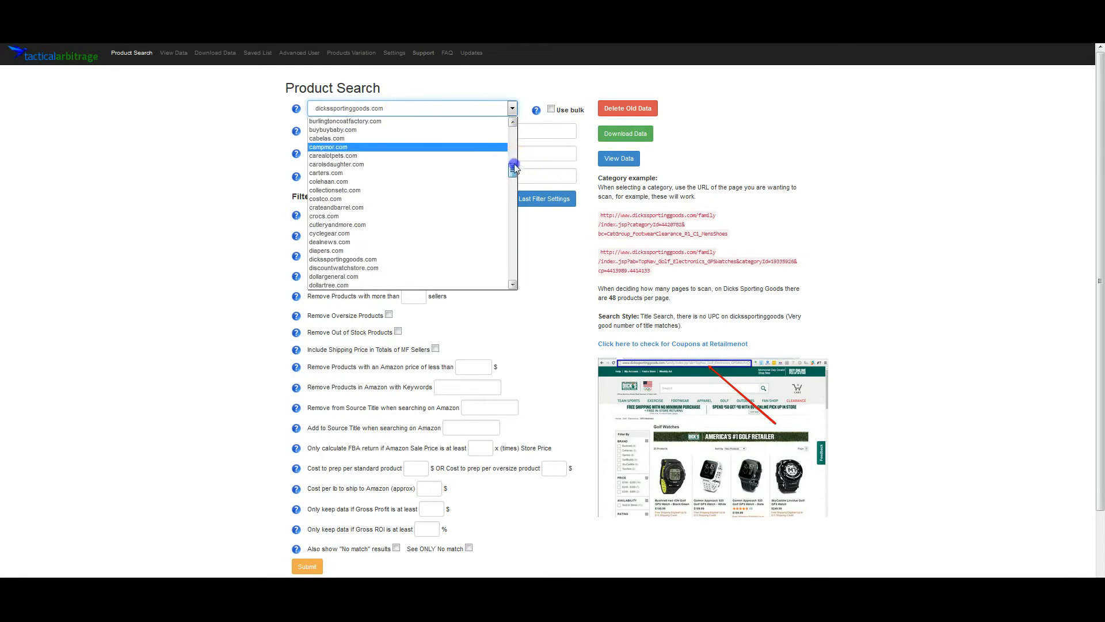
drag(513, 150, 508, 122)
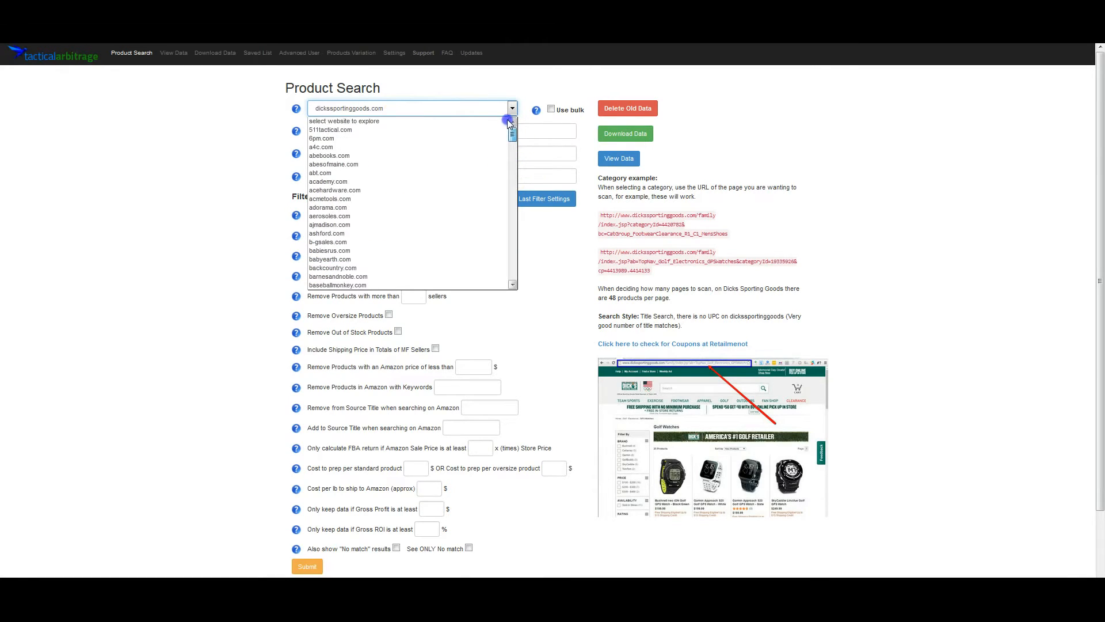
click(424, 122)
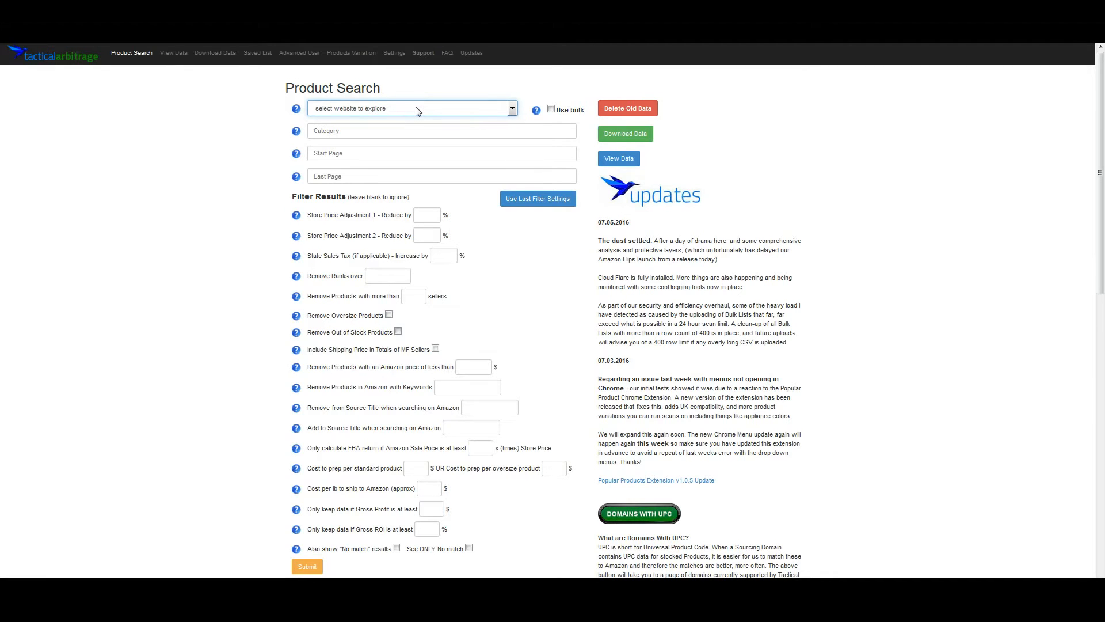
- Open the Premium Bulk Lists resource and look over the spreadsheet of third-party category lists by domain
scroll(740, 323, down, 3)
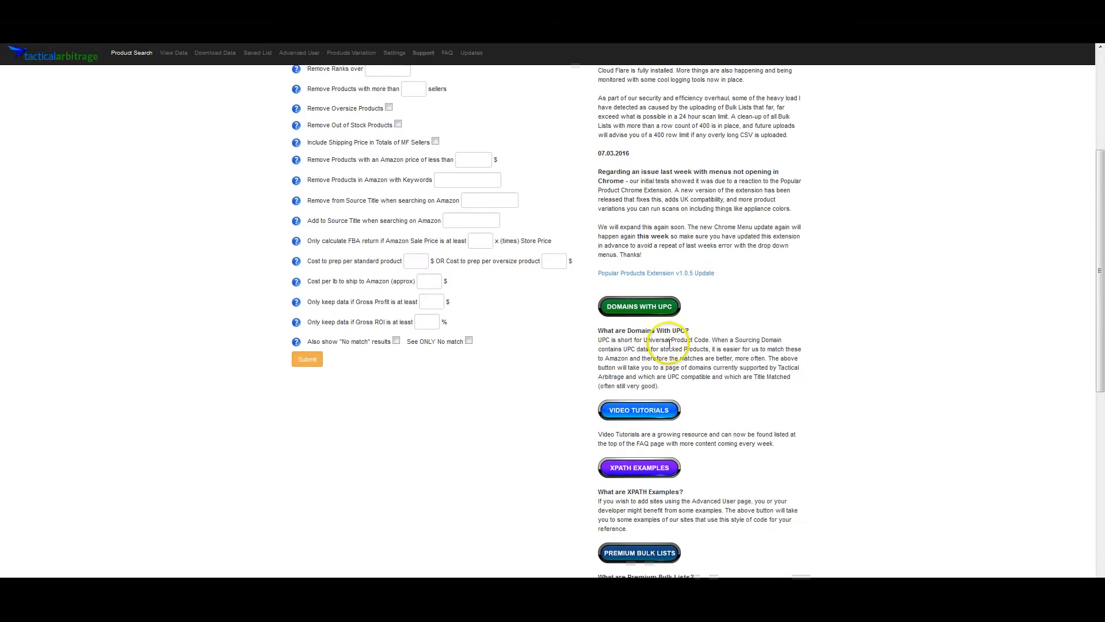
scroll(753, 331, down, 2)
scroll(754, 346, down, 2)
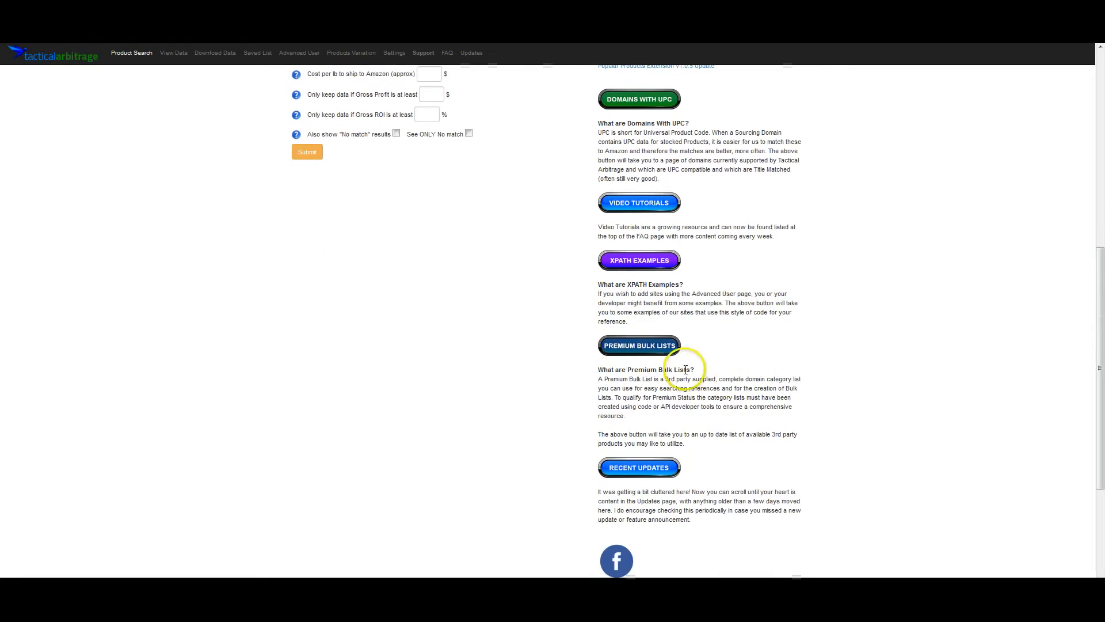
click(642, 344)
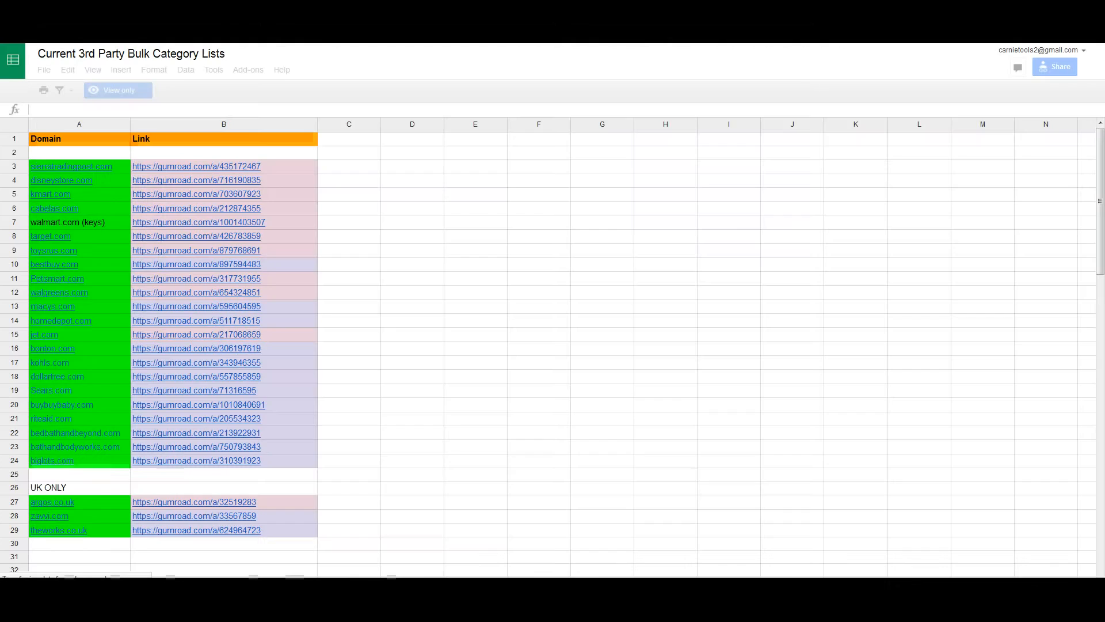
scroll(364, 248, down, 1)
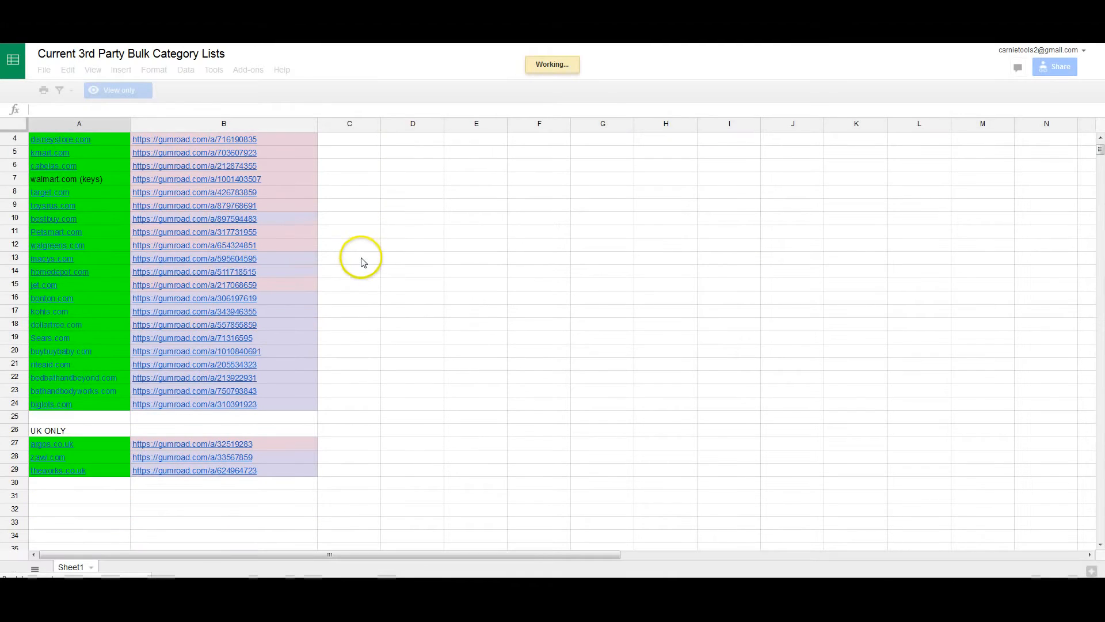
scroll(414, 255, up, 1)
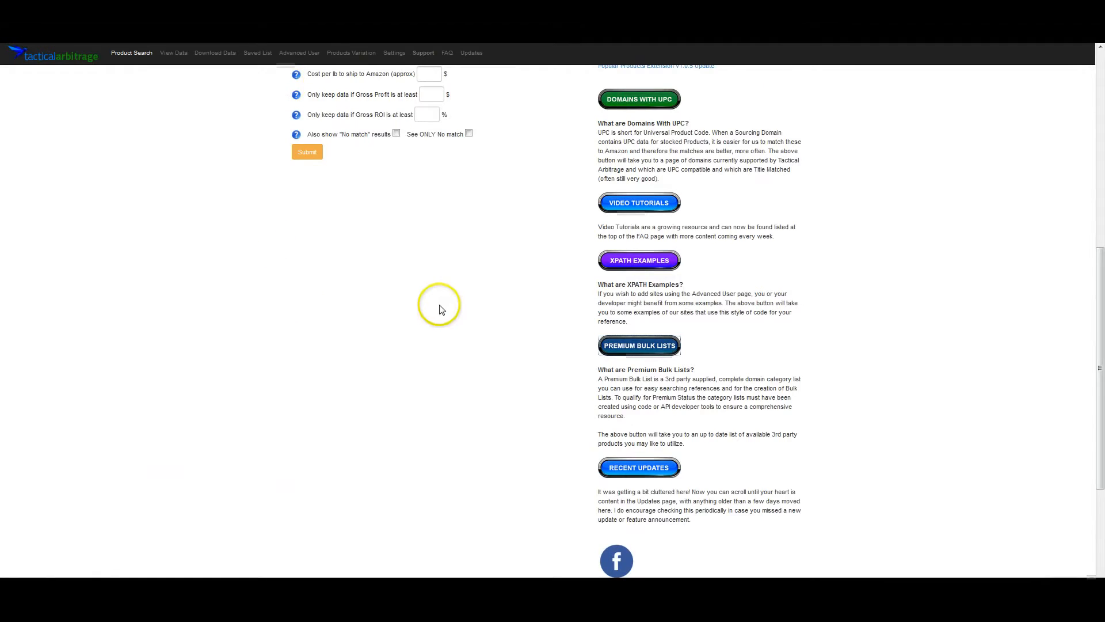
- Return to the product search form and choose dickssportinggoods.com as the website to scan
scroll(451, 265, up, 5)
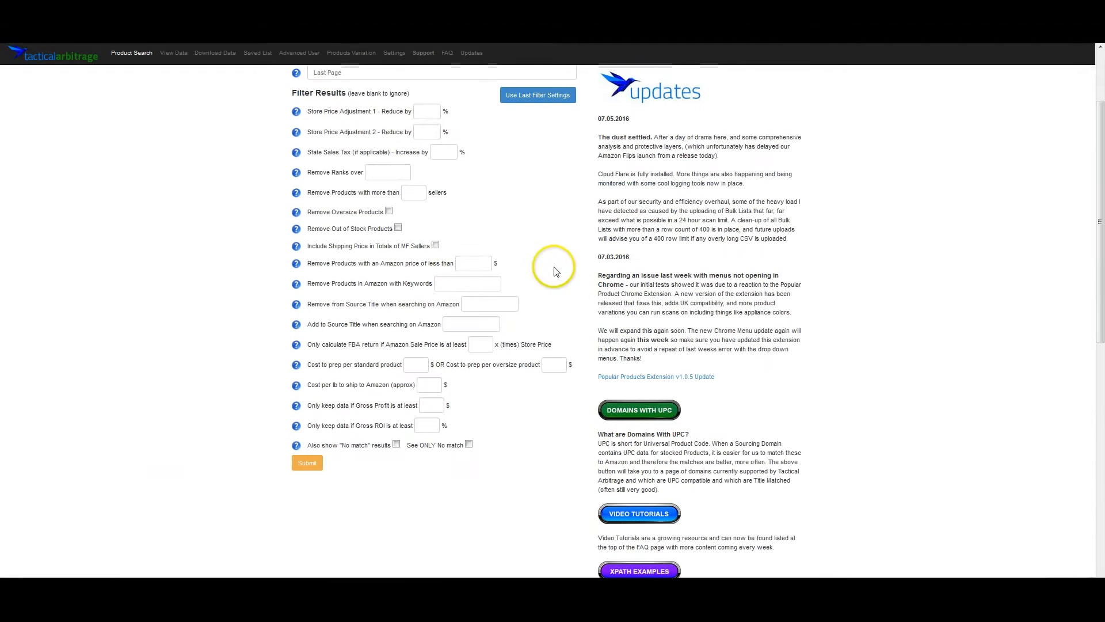
scroll(551, 247, up, 3)
click(497, 109)
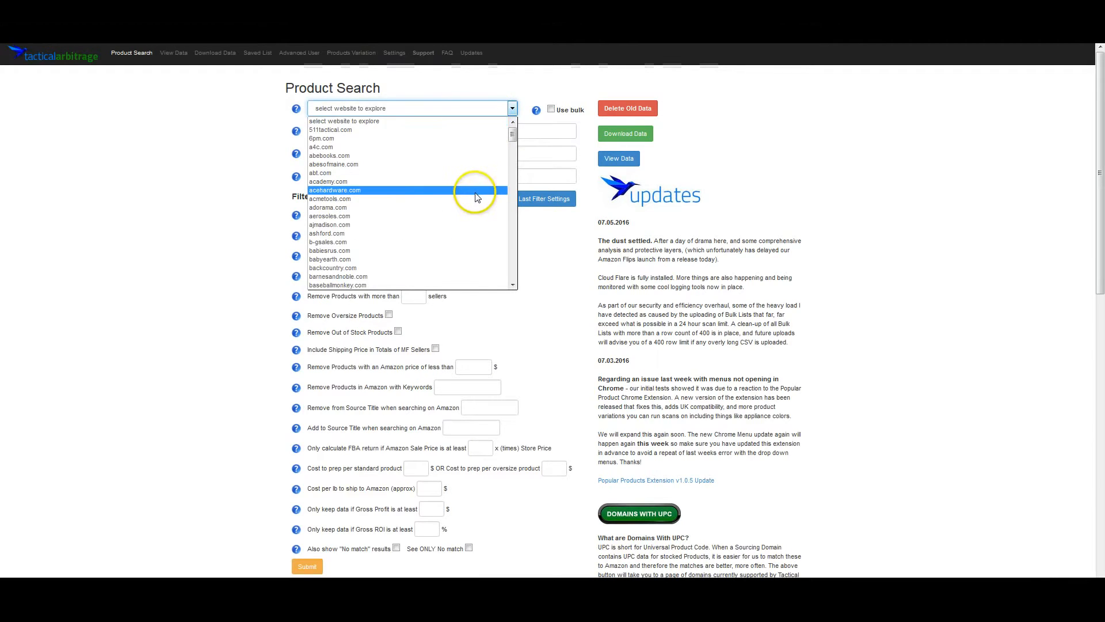
key(d)
scroll(455, 216, down, 2)
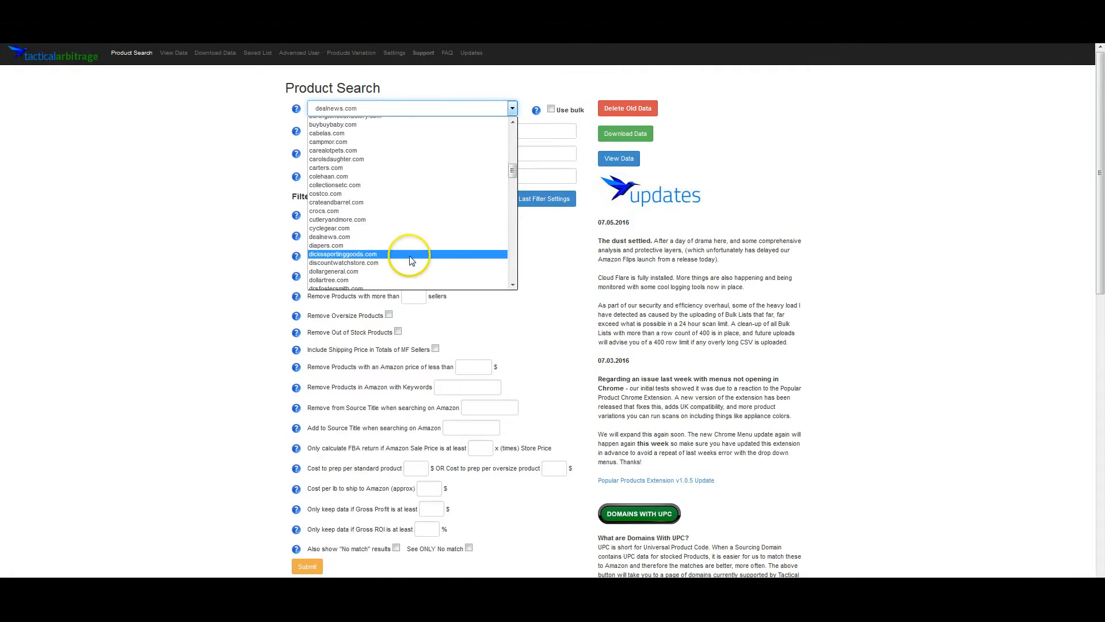
click(411, 260)
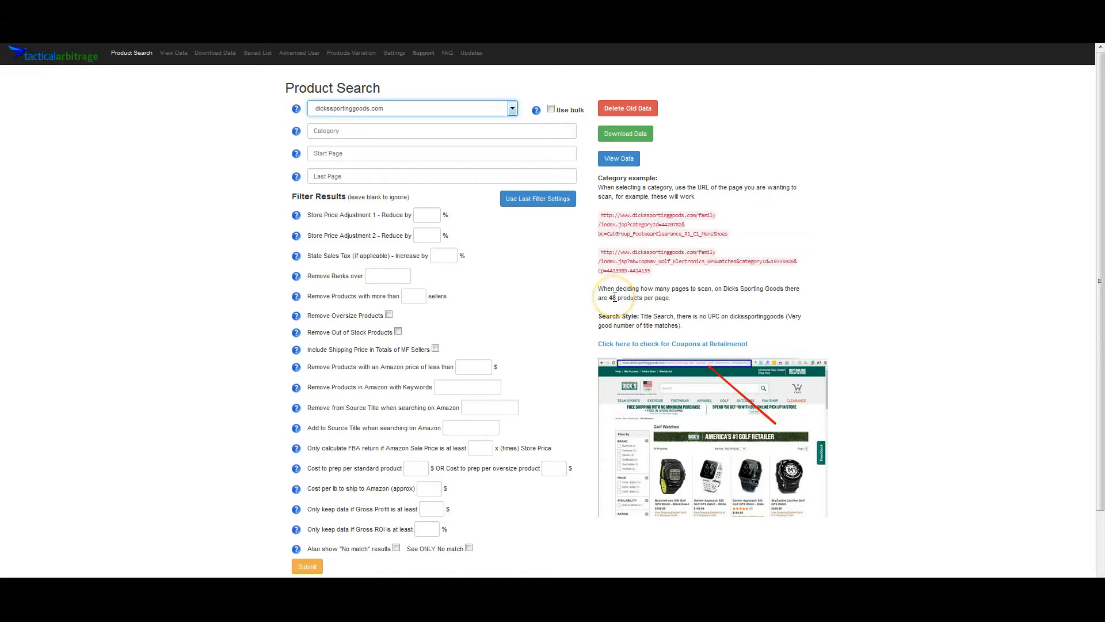
- Fill the category with the first example URL and open that clearance men's footwear page in a new browser tab
click(666, 225)
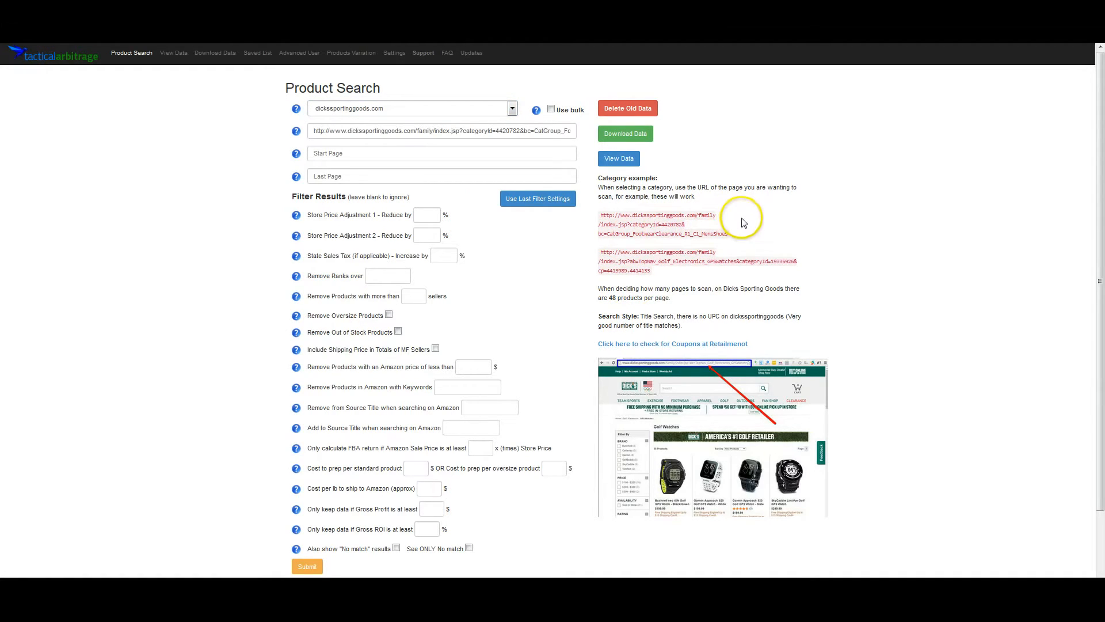
click(509, 132)
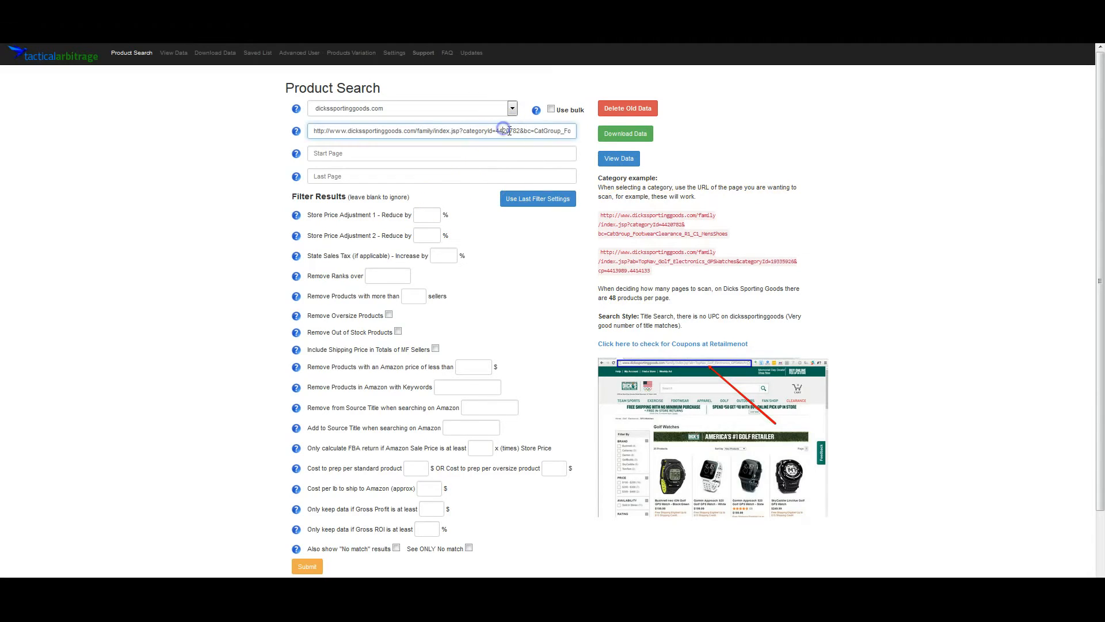
key(ctrl+a)
key(ctrl+t)
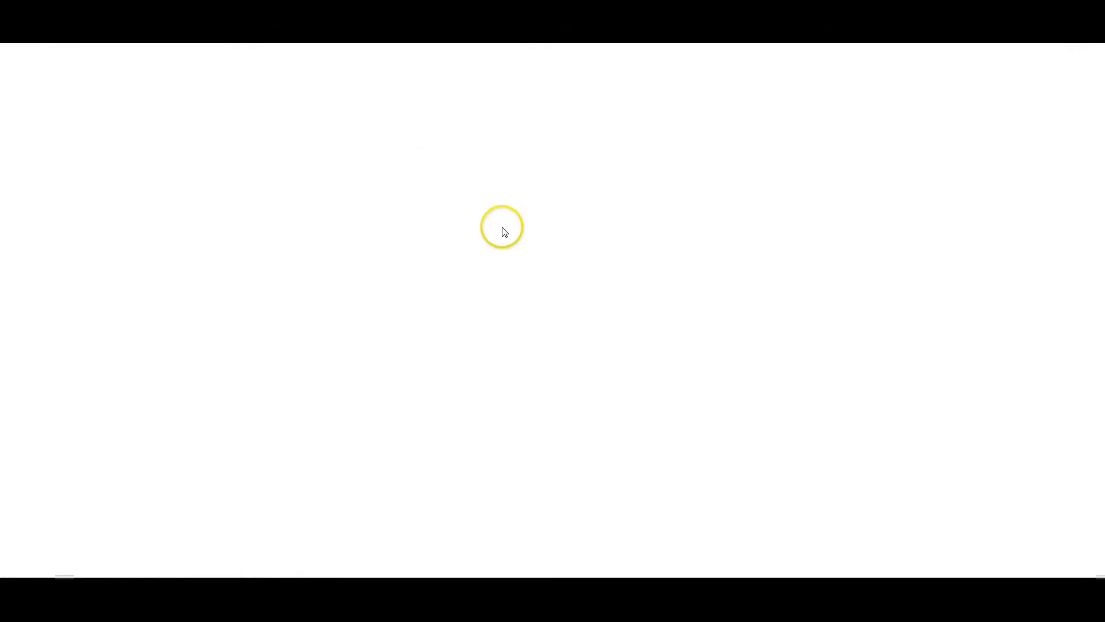
text(tac)
click(471, 127)
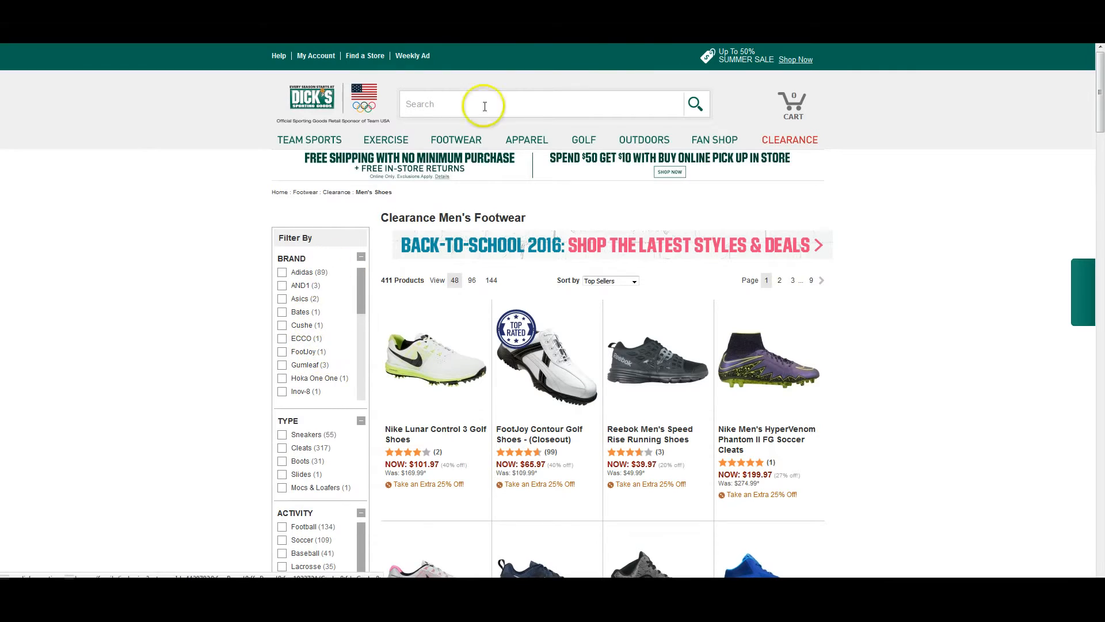
click(231, 29)
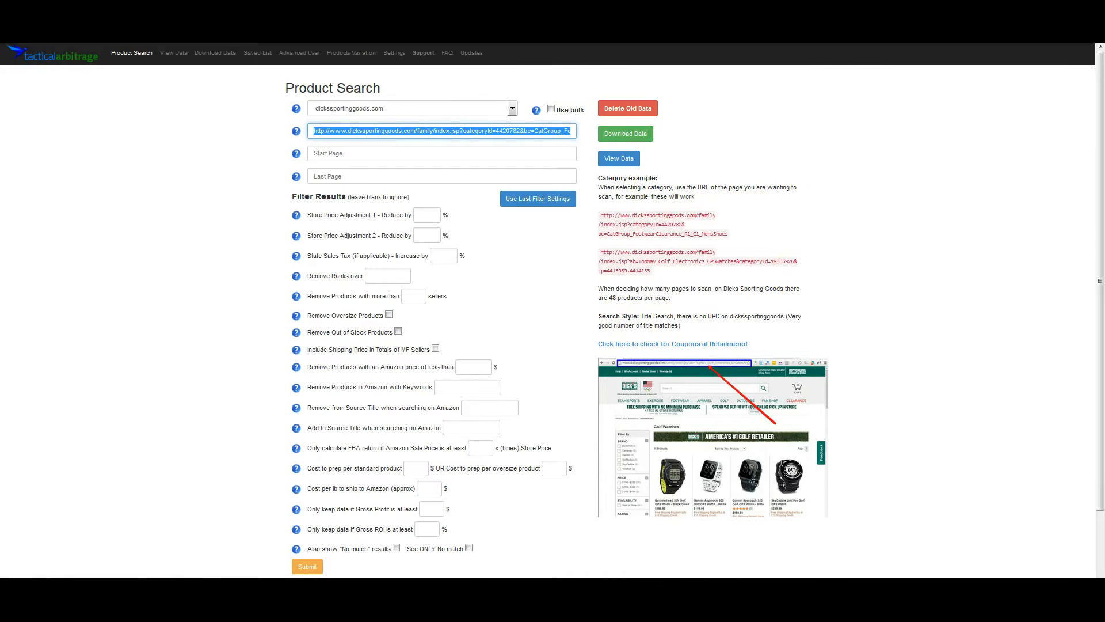
click(748, 29)
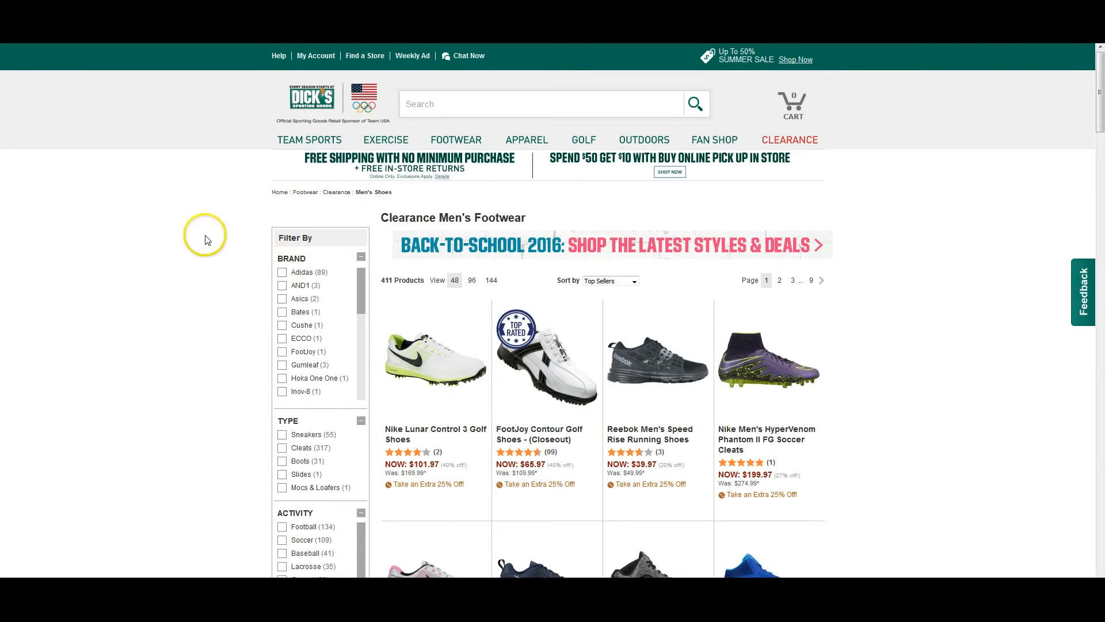
- Browse from the Dick's Sporting Goods home page through Nike Football to the Football Gloves category
click(323, 104)
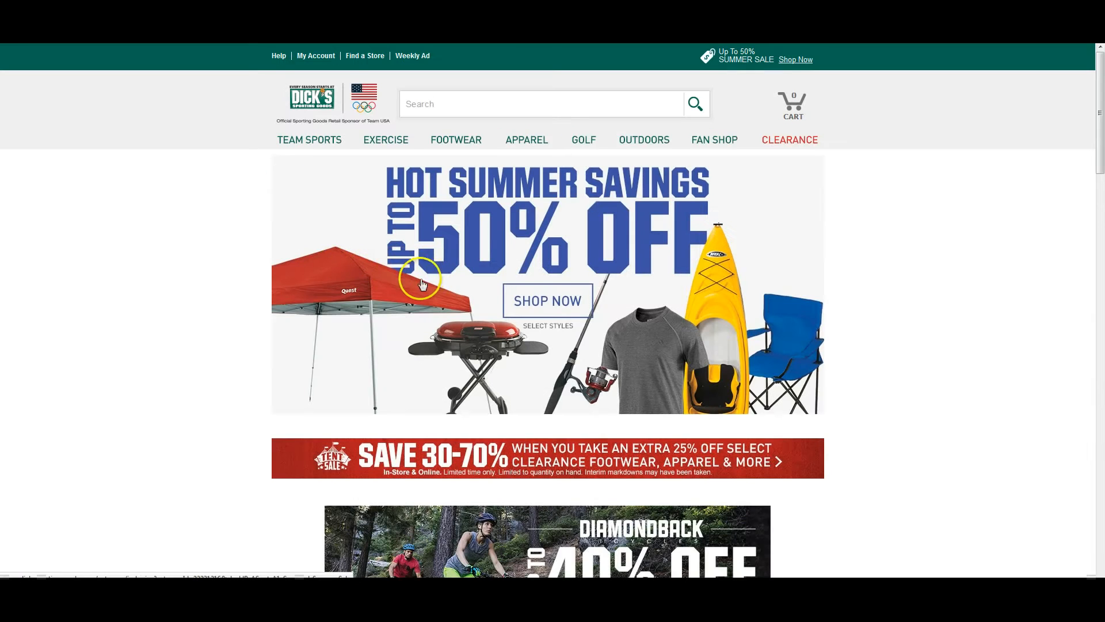
scroll(818, 296, down, 3)
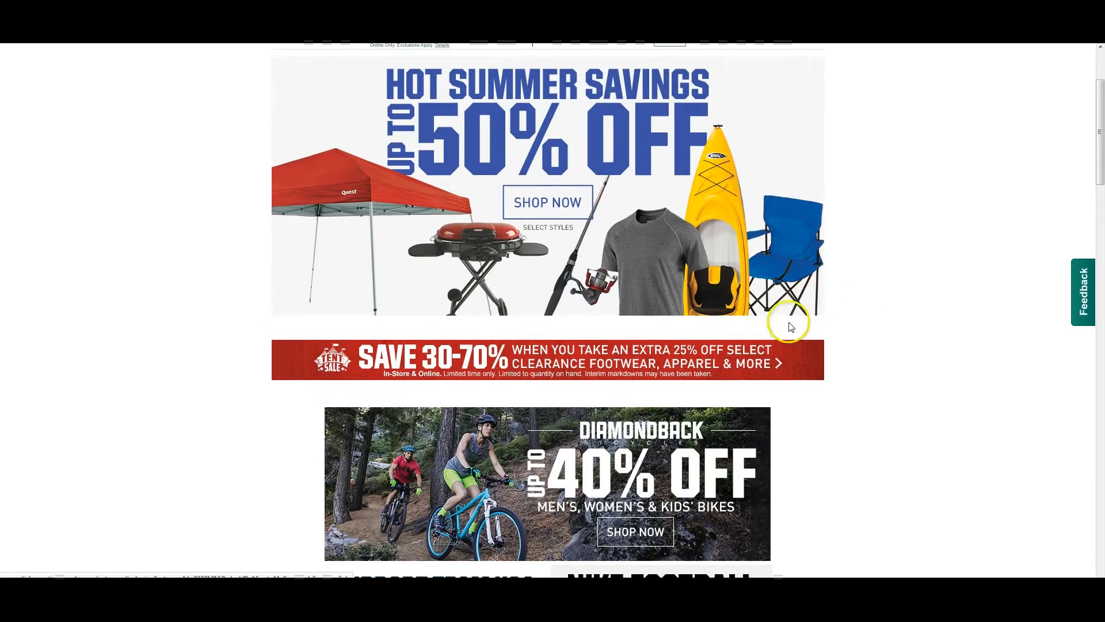
scroll(787, 339, down, 2)
scroll(784, 358, down, 7)
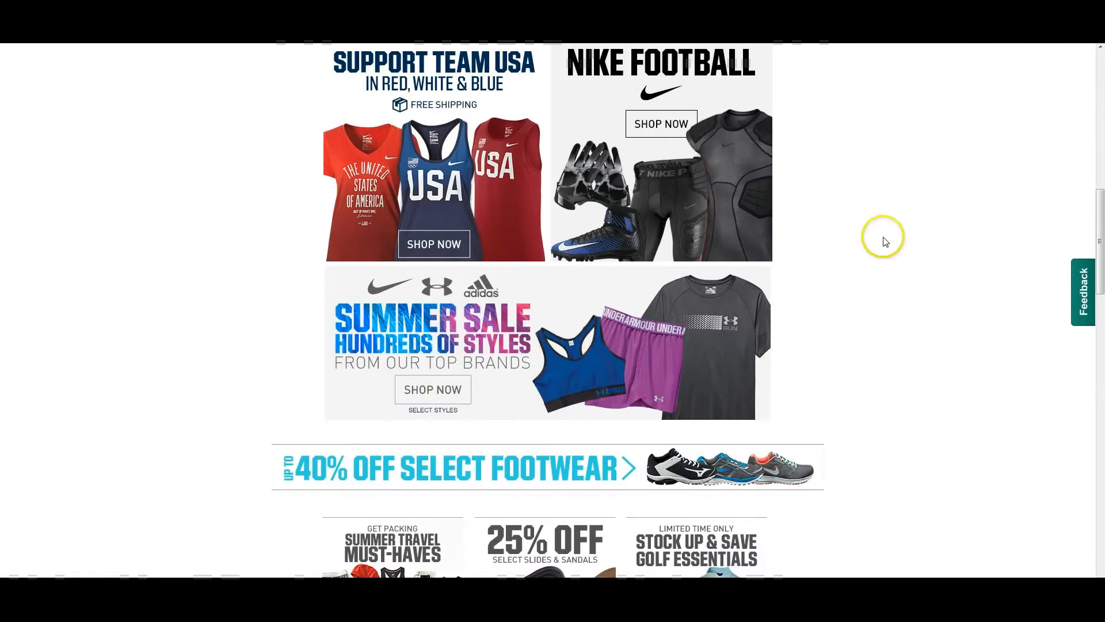
click(663, 121)
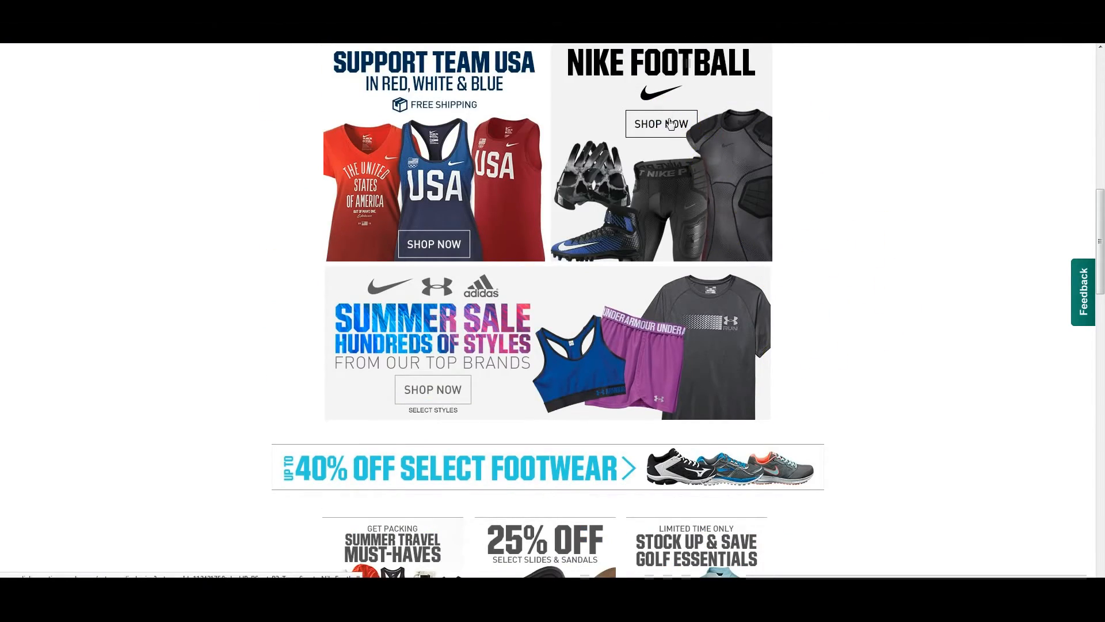
click(692, 122)
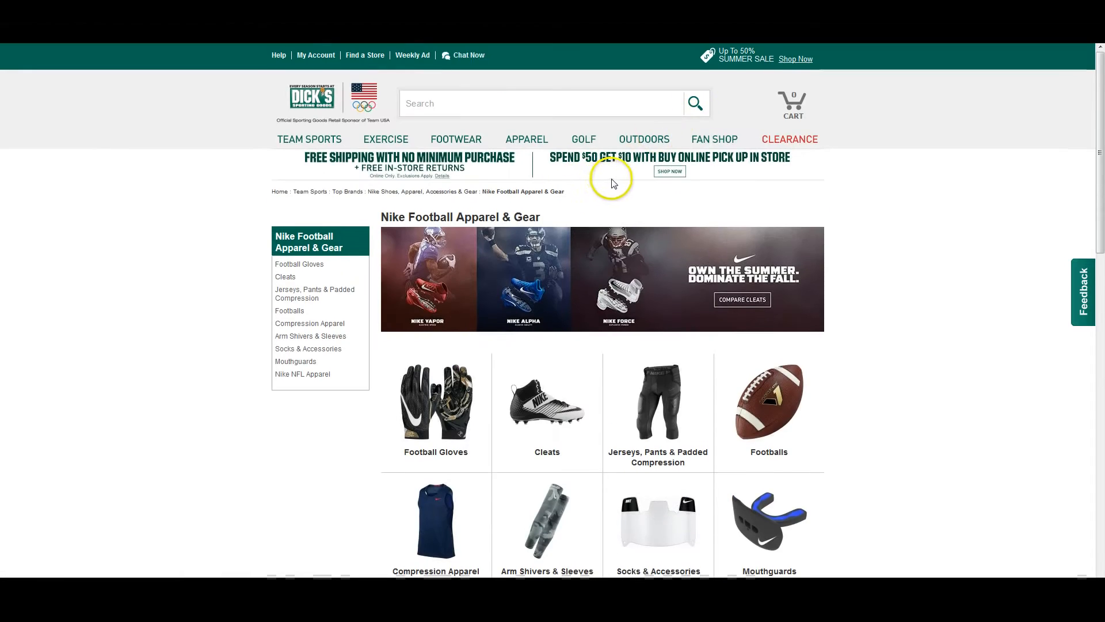
scroll(610, 177, down, 5)
click(441, 163)
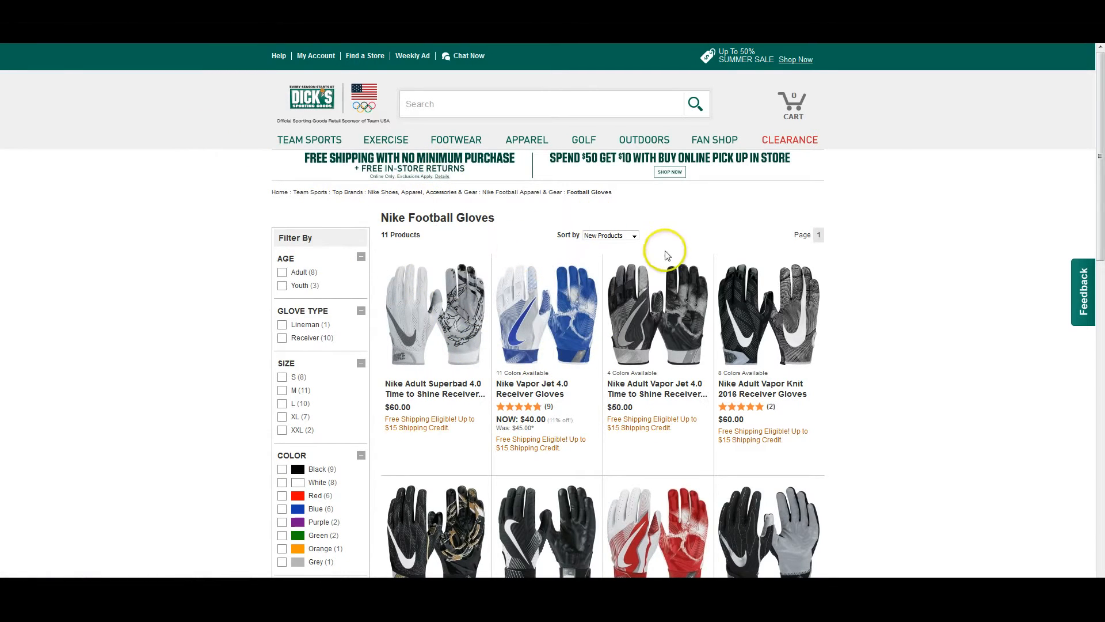
- Replace the category URL in the product search form with the address of the Nike Football Gloves page
scroll(776, 415, down, 5)
scroll(777, 415, up, 5)
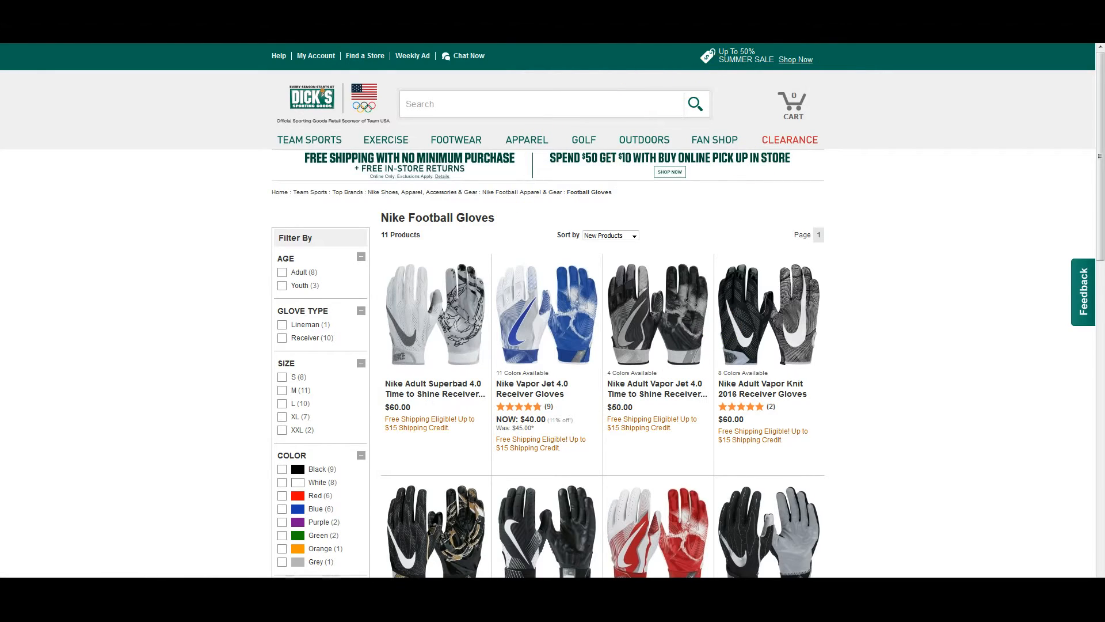
click(403, 26)
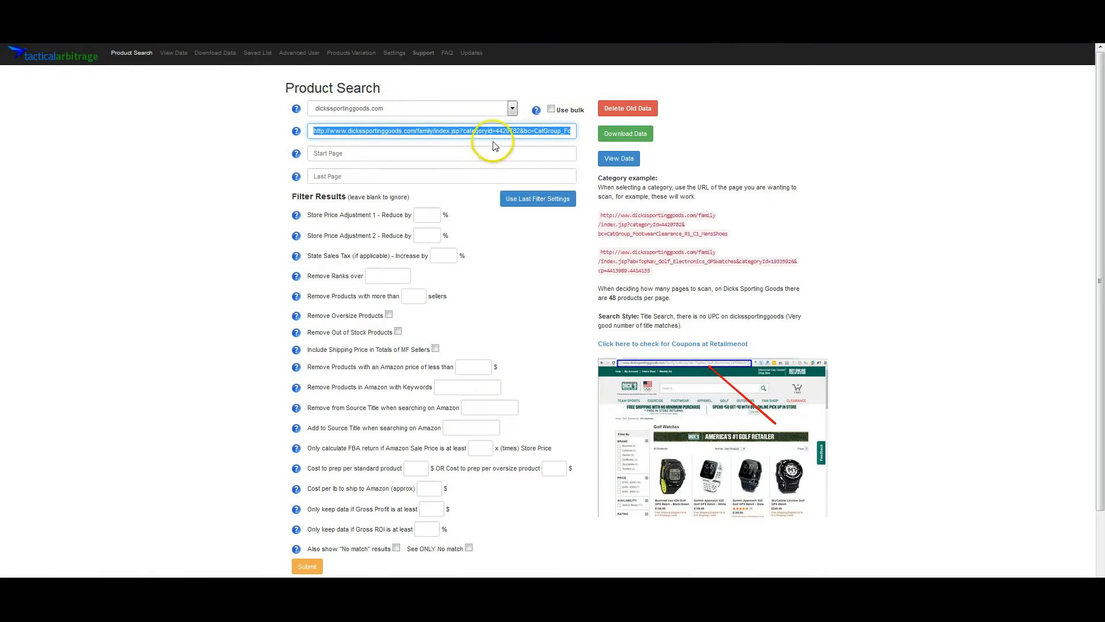
key(ctrl+v)
key(ctrl+a)
key(ctrl+v)
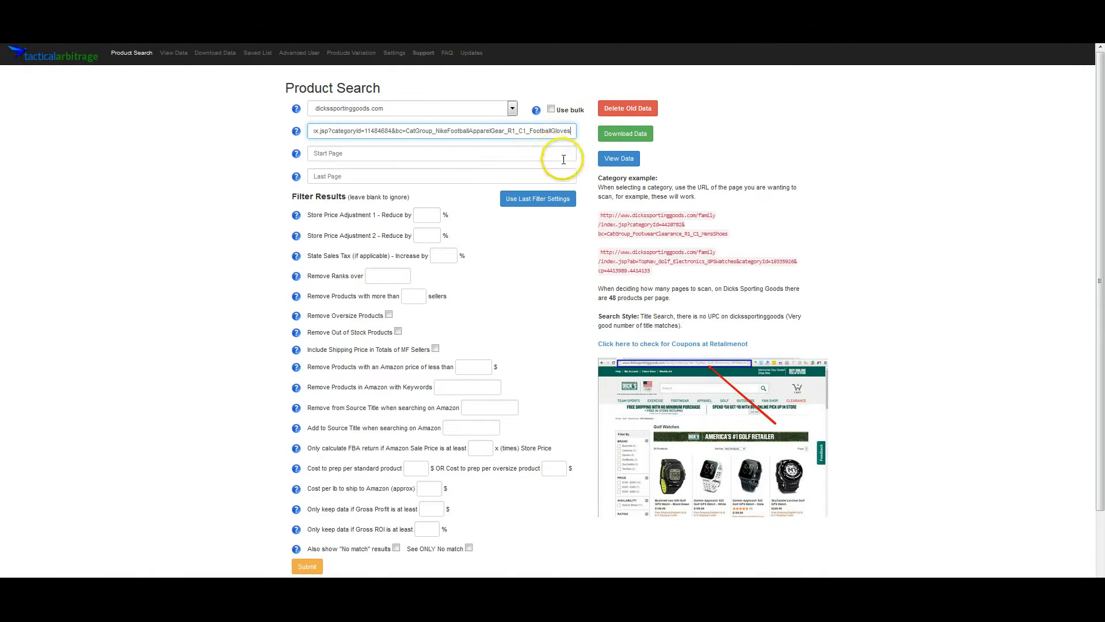
- Set the scan's start page to 1
click(408, 149)
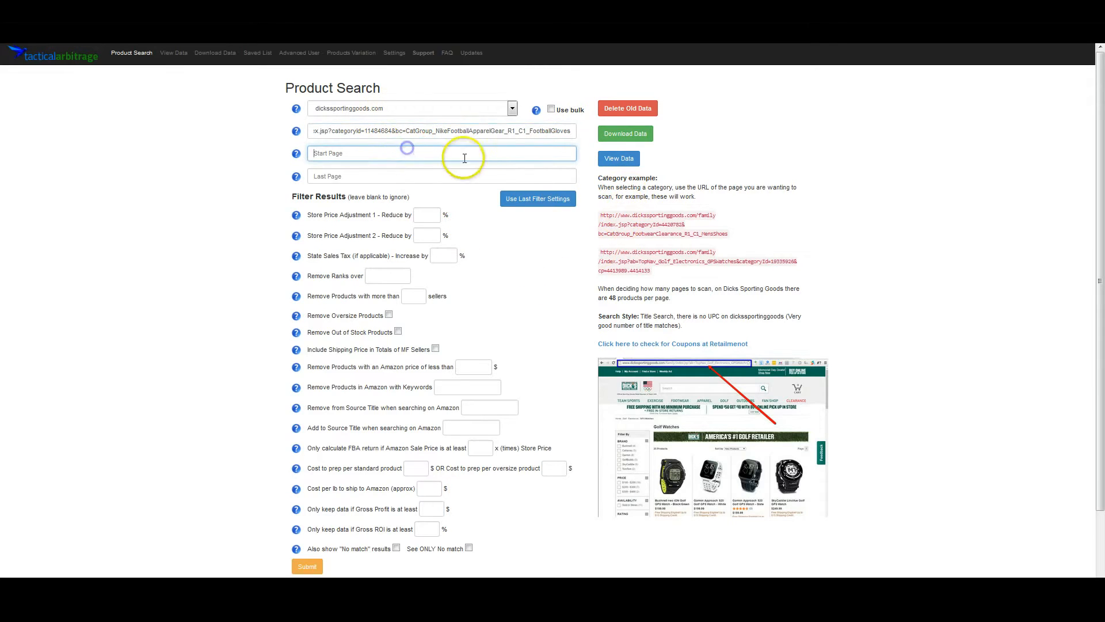
text(1)
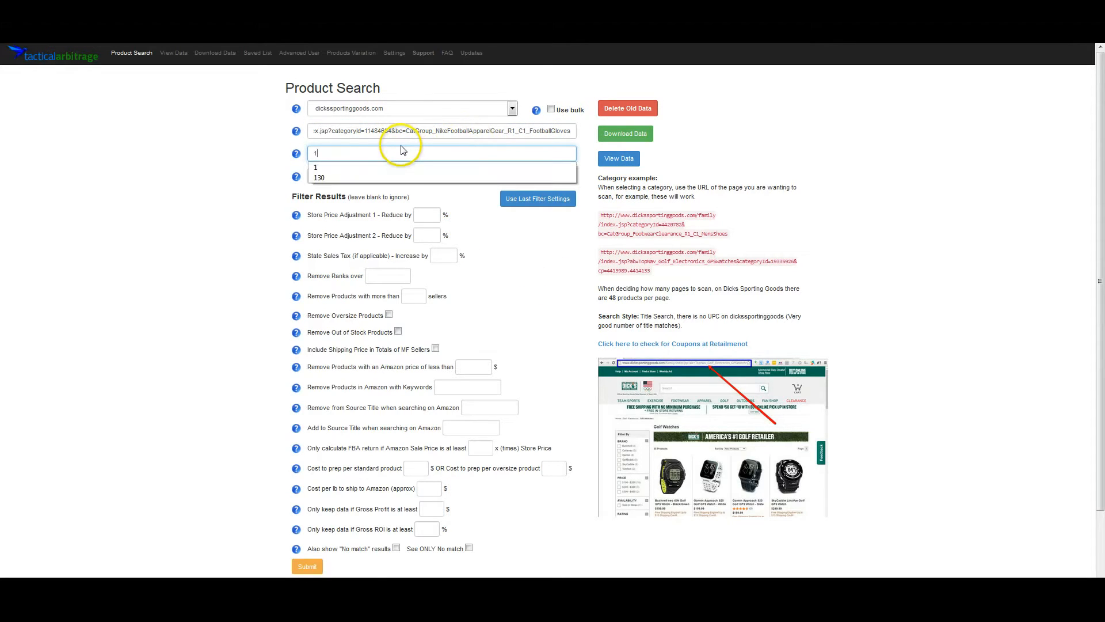
click(196, 178)
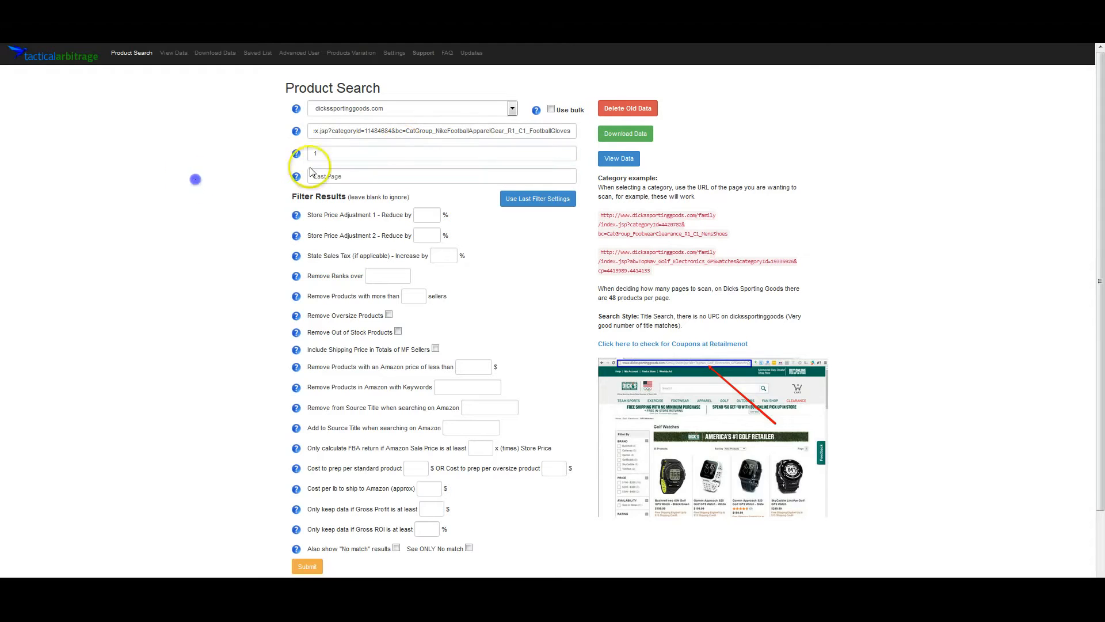
- Check how many pages the Nike Football Gloves listing has and set the scan's last page to 1
click(348, 175)
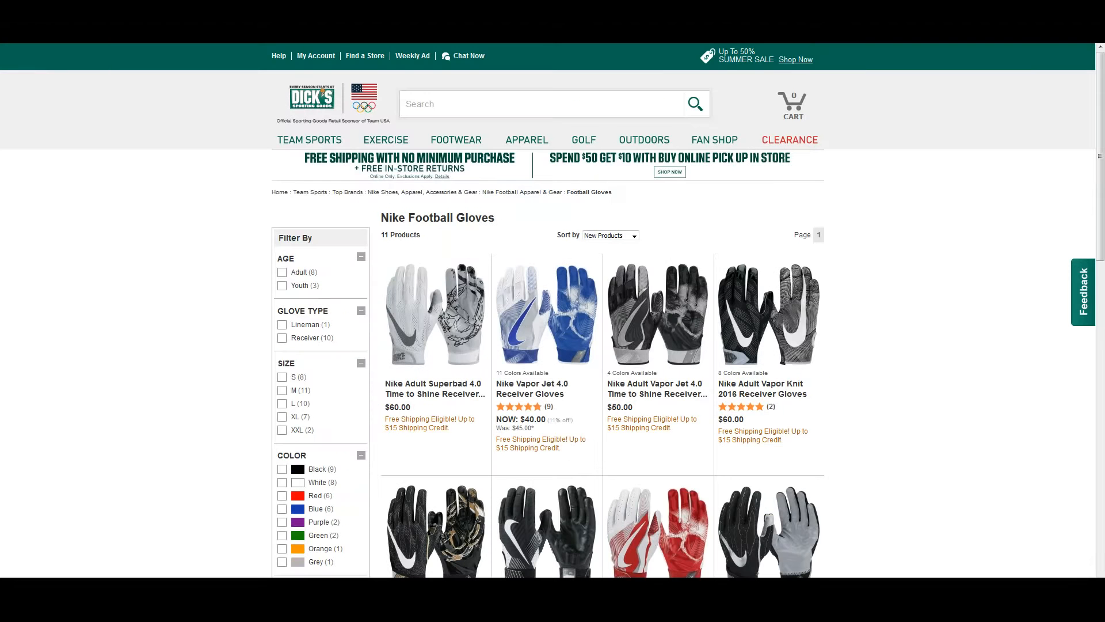
scroll(835, 253, down, 7)
scroll(834, 256, down, 5)
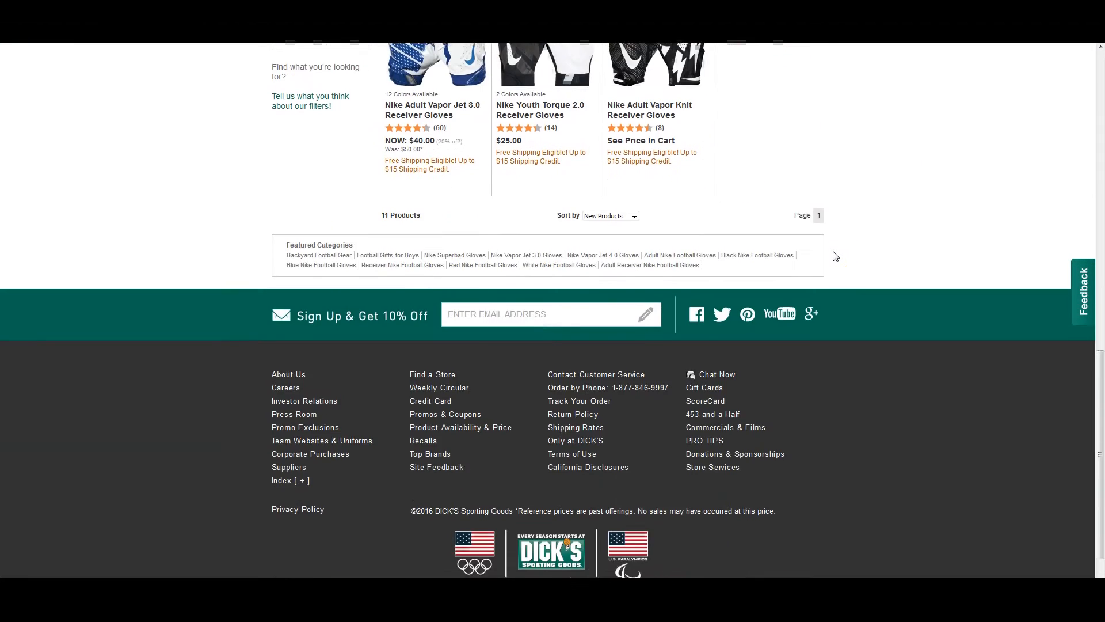
scroll(836, 256, up, 10)
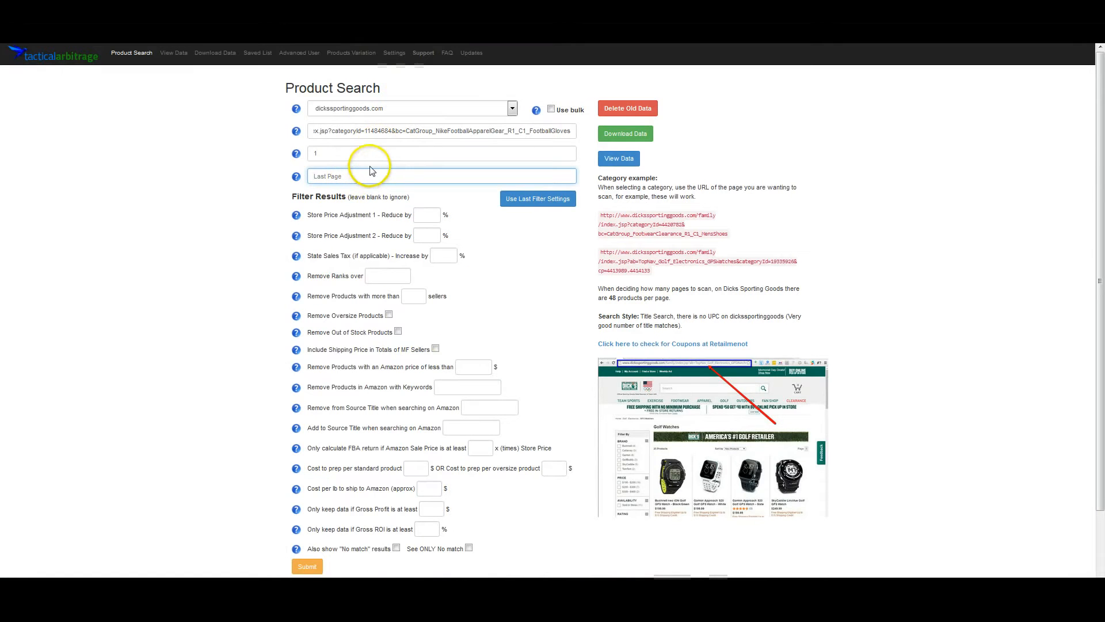
click(371, 171)
key(Down)
key(Return)
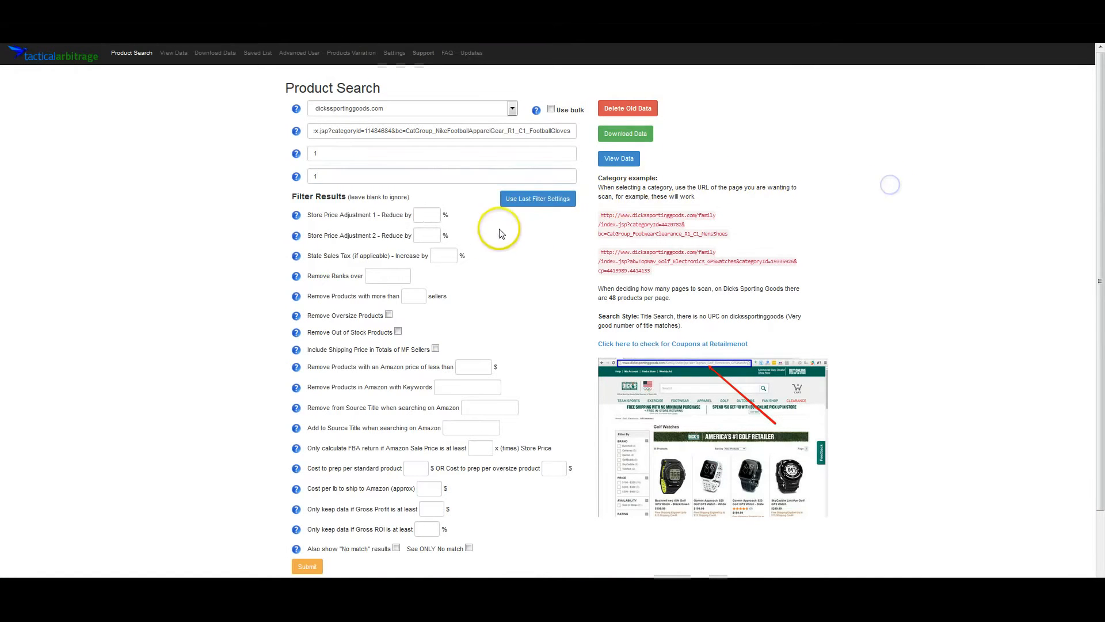
- Load the filter settings used in the last search
click(539, 199)
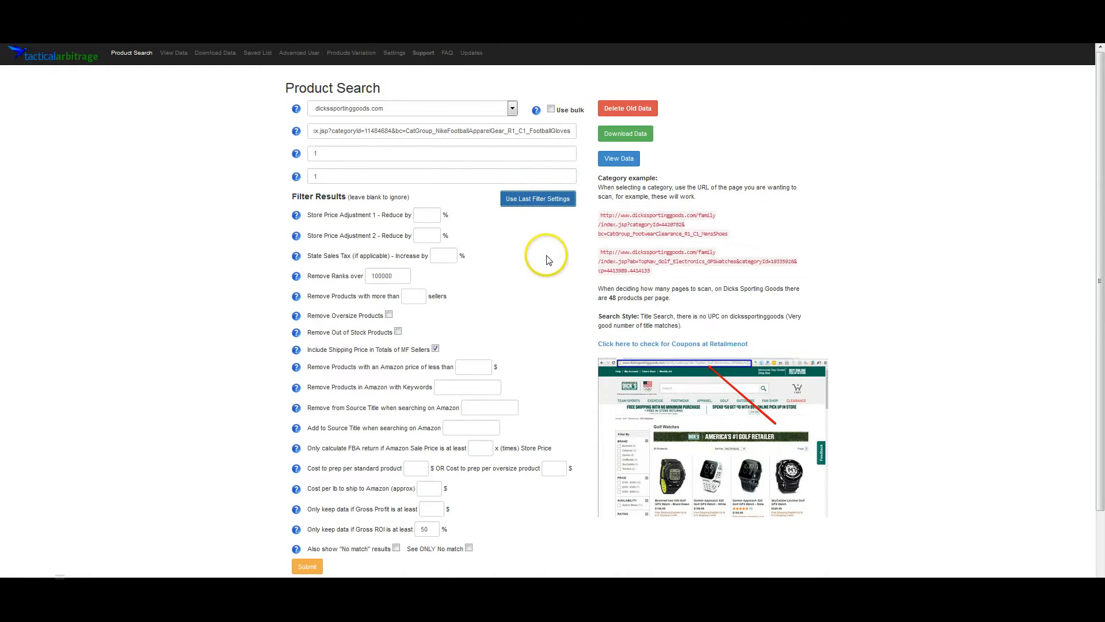
- Submit the product search for the Nike Football Gloves category with the loaded filter settings
scroll(535, 236, down, 2)
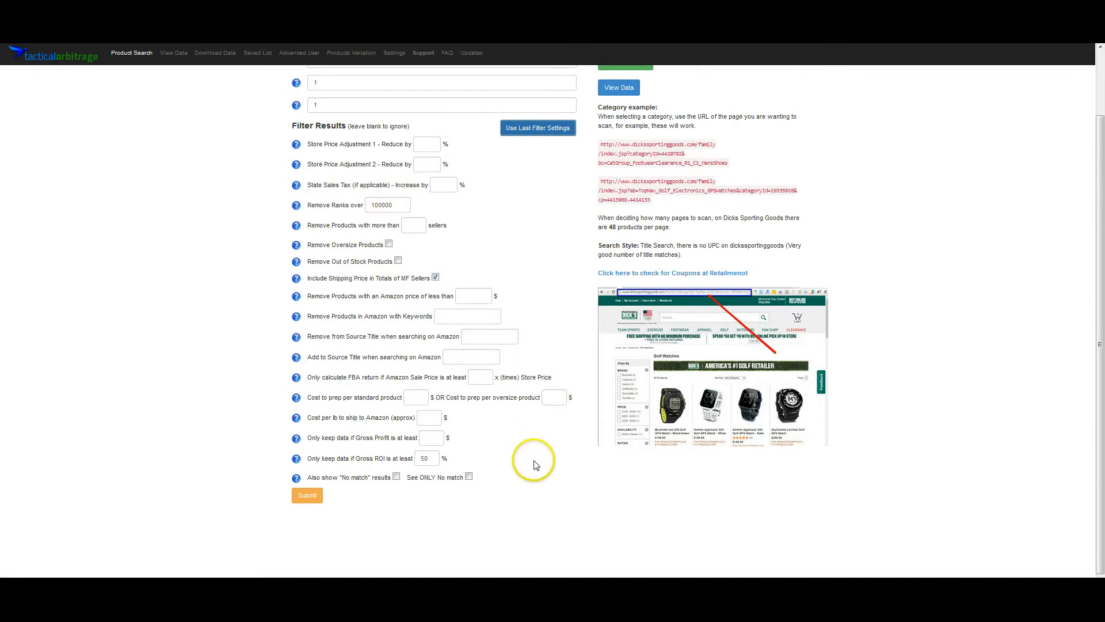
click(299, 501)
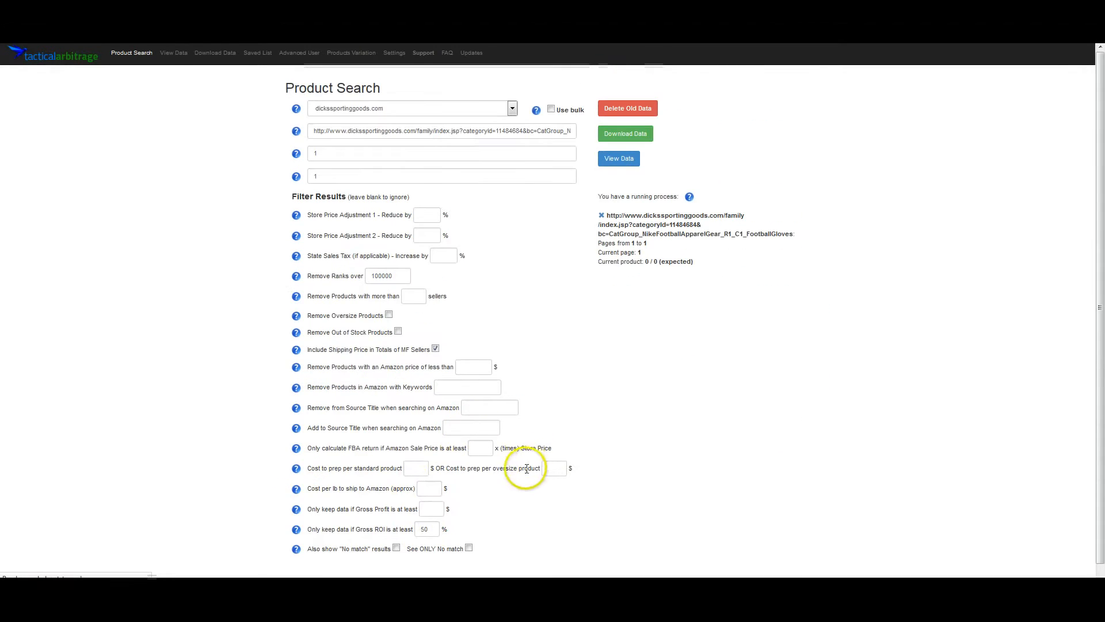
scroll(567, 254, down, 2)
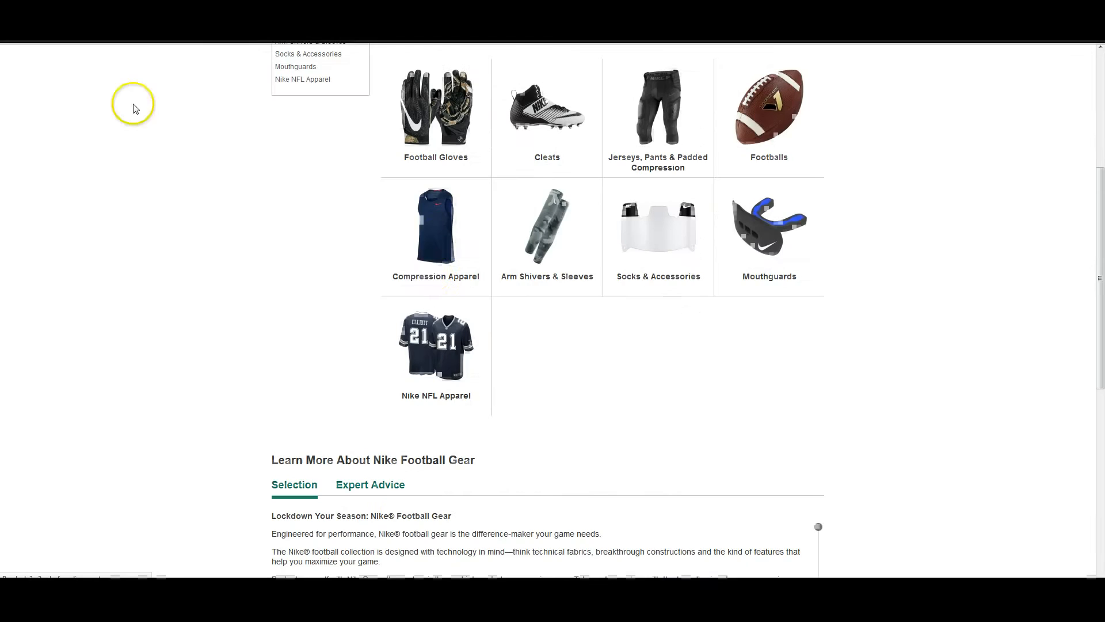
scroll(656, 429, up, 2)
scroll(657, 419, up, 3)
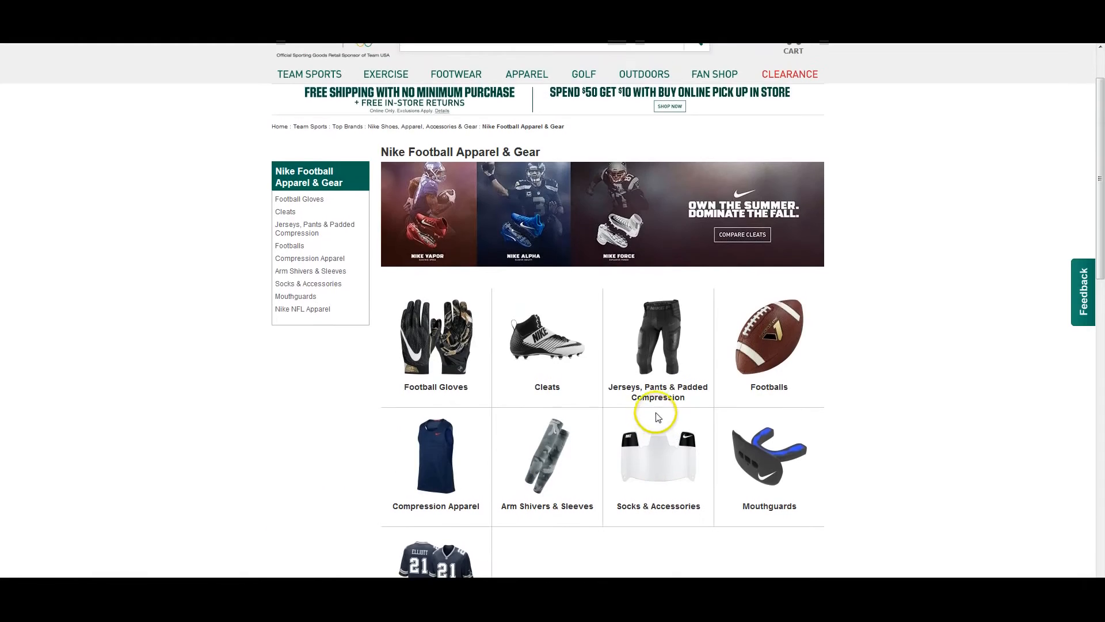
scroll(652, 411, down, 2)
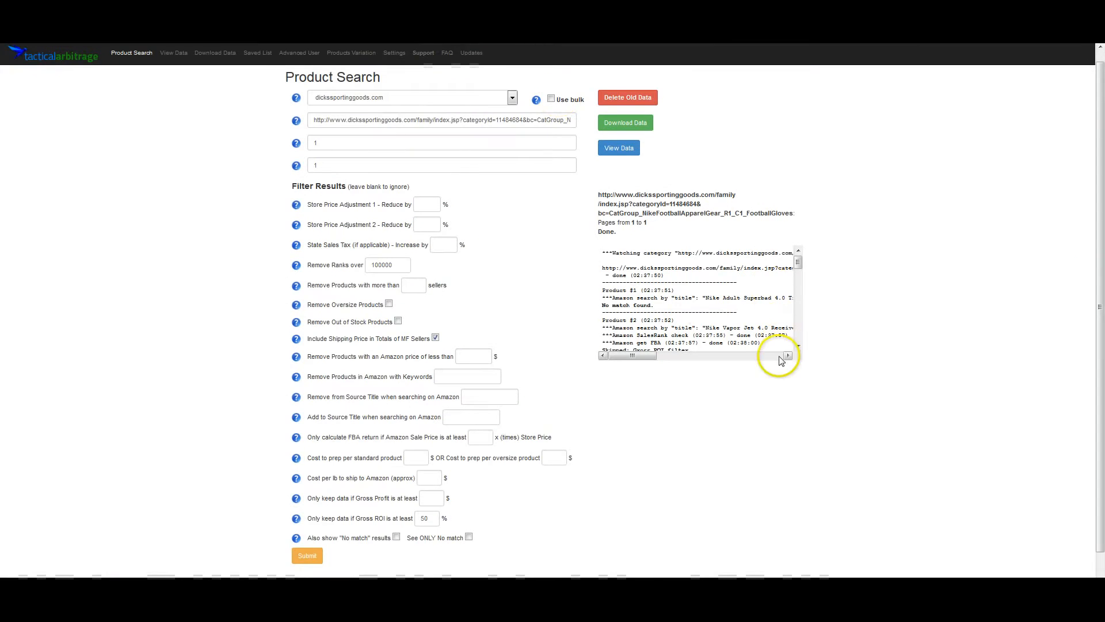
- Delete the old search data and confirm the deletion
scroll(679, 288, up, 1)
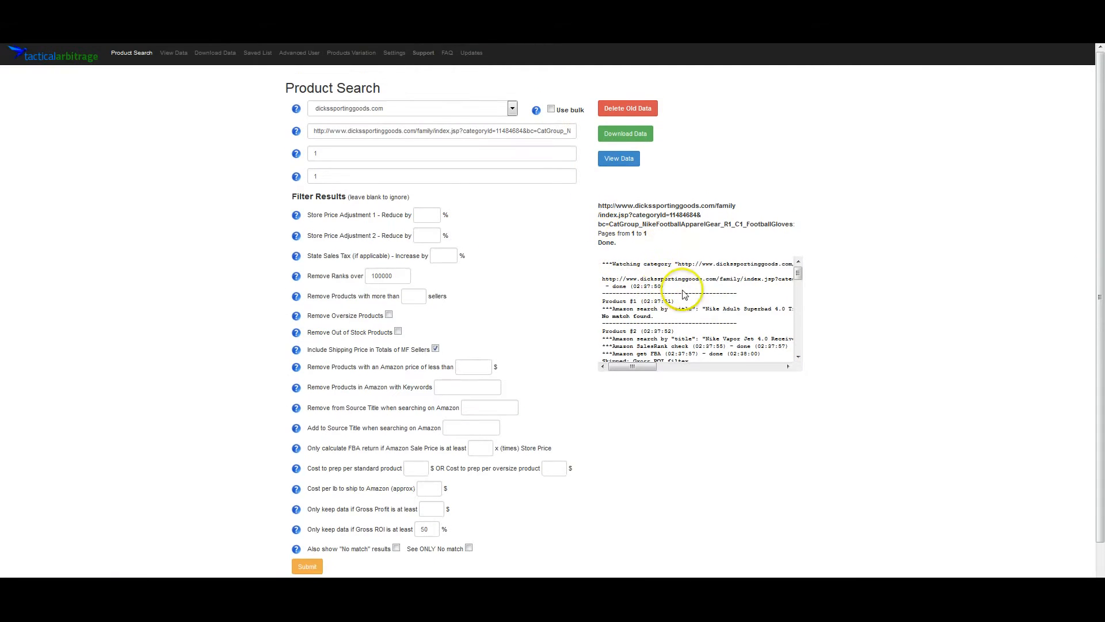
click(621, 111)
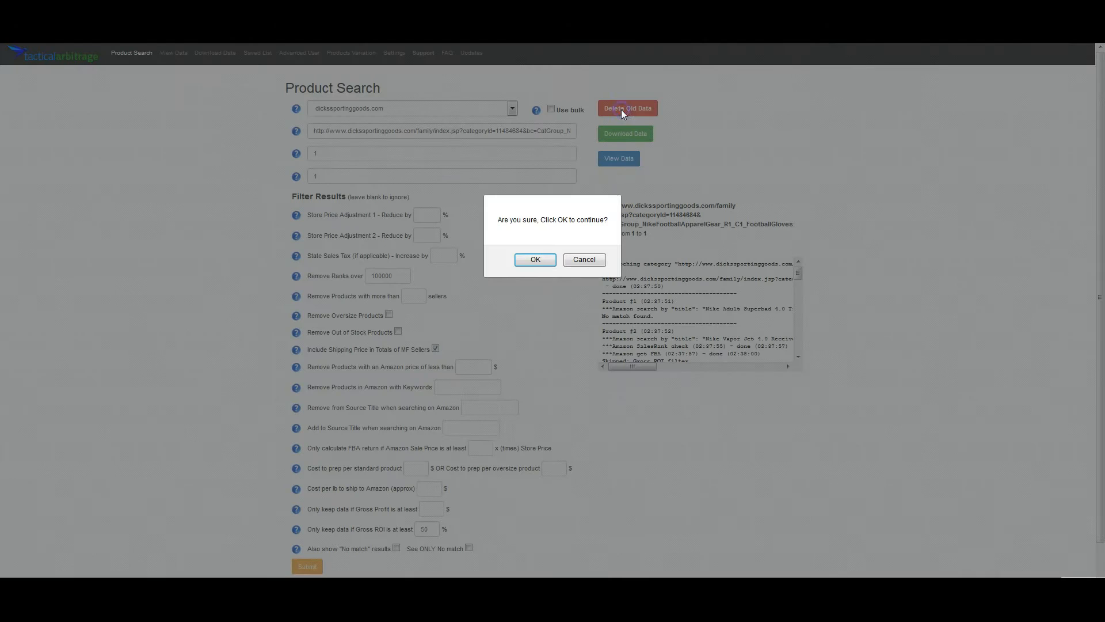
click(535, 260)
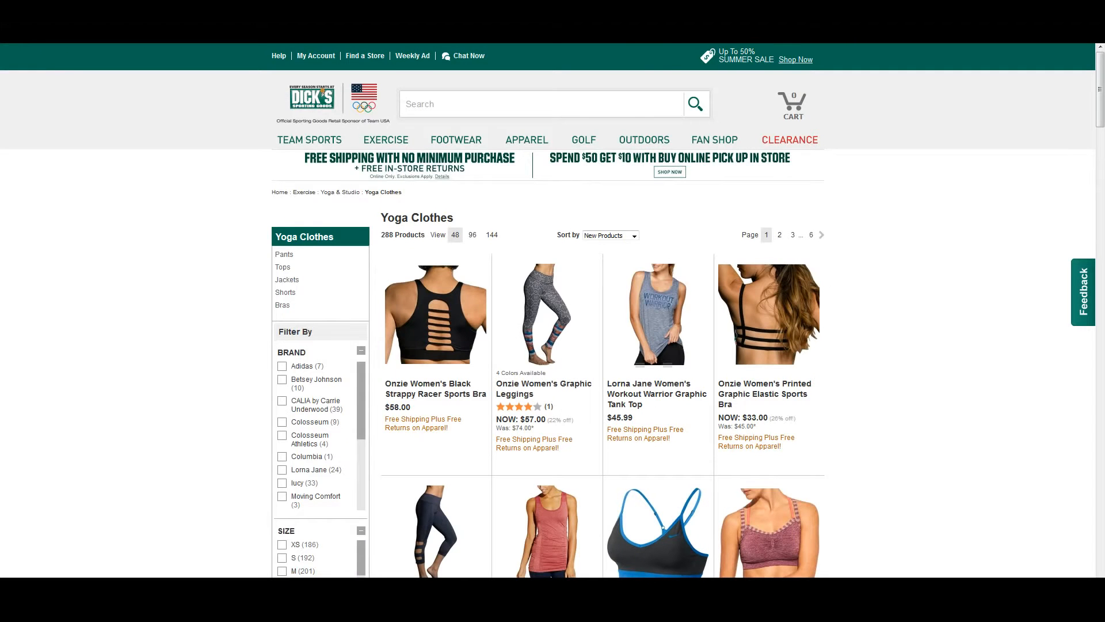
- Show 48 products per page in the Yoga Clothes listing and replace the product search's category URL with that page's address
click(493, 235)
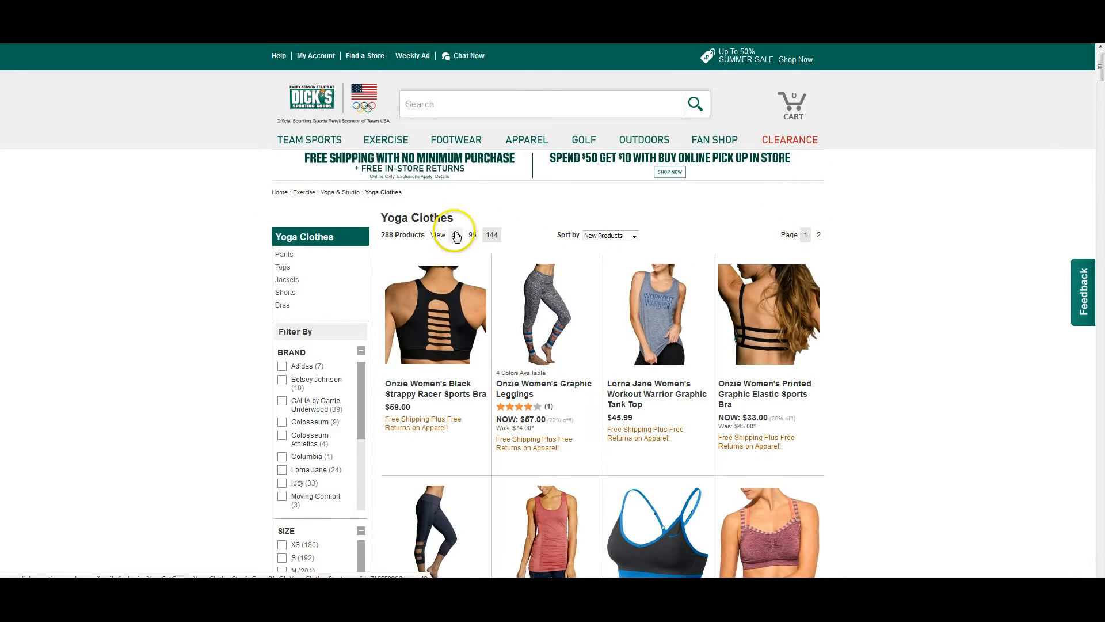
click(455, 234)
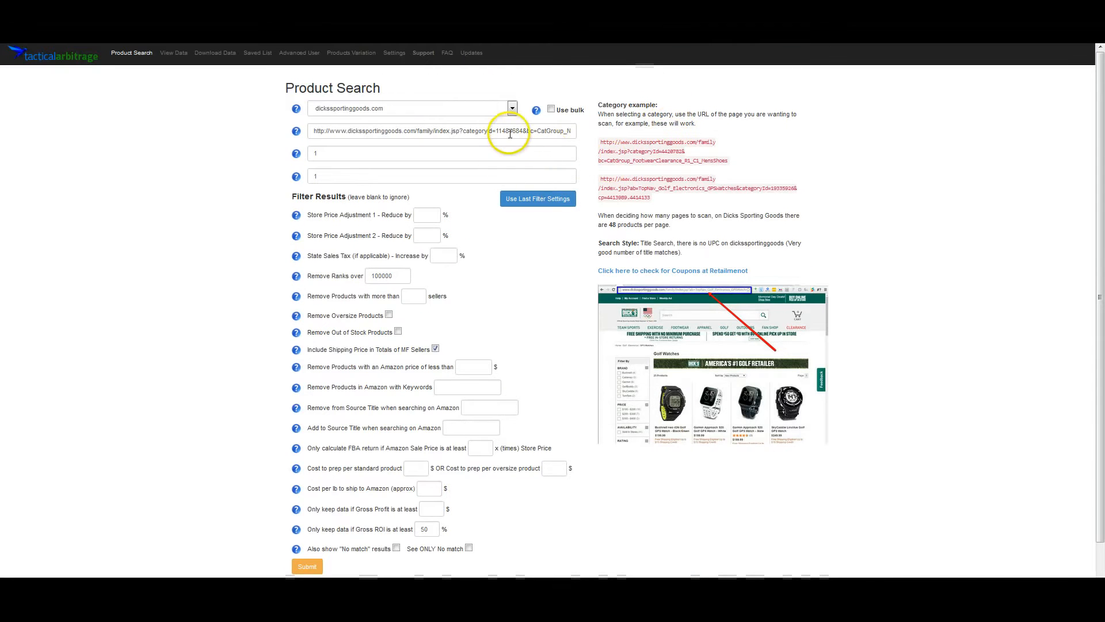
click(509, 130)
key(ctrl+a)
key(ctrl+v)
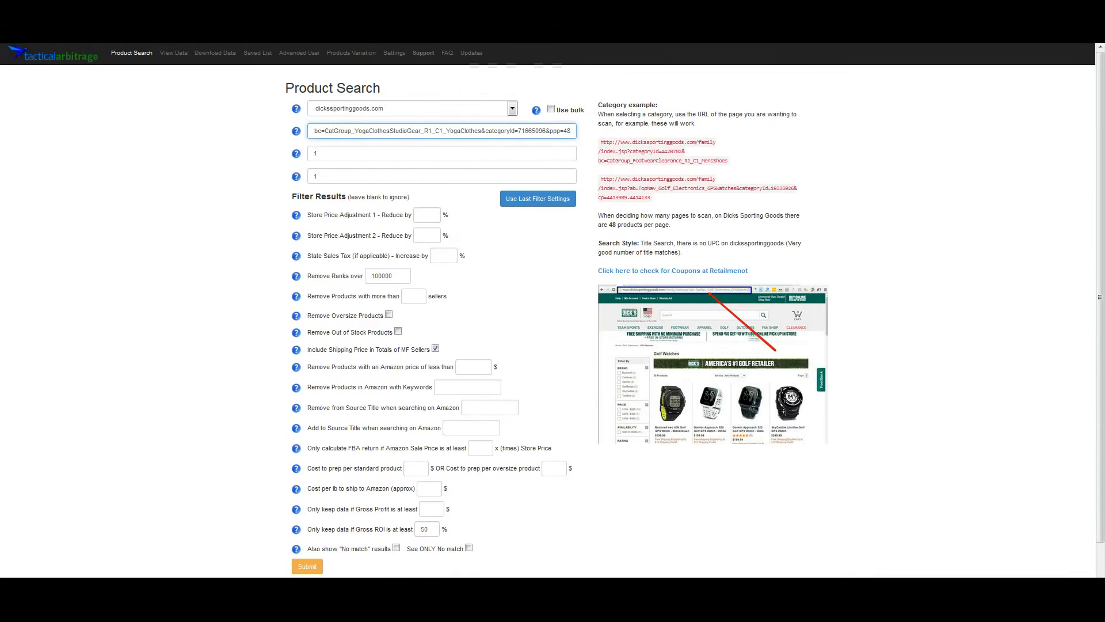
- Set the Yoga Clothes scan's last page to 6
click(390, 155)
click(412, 177)
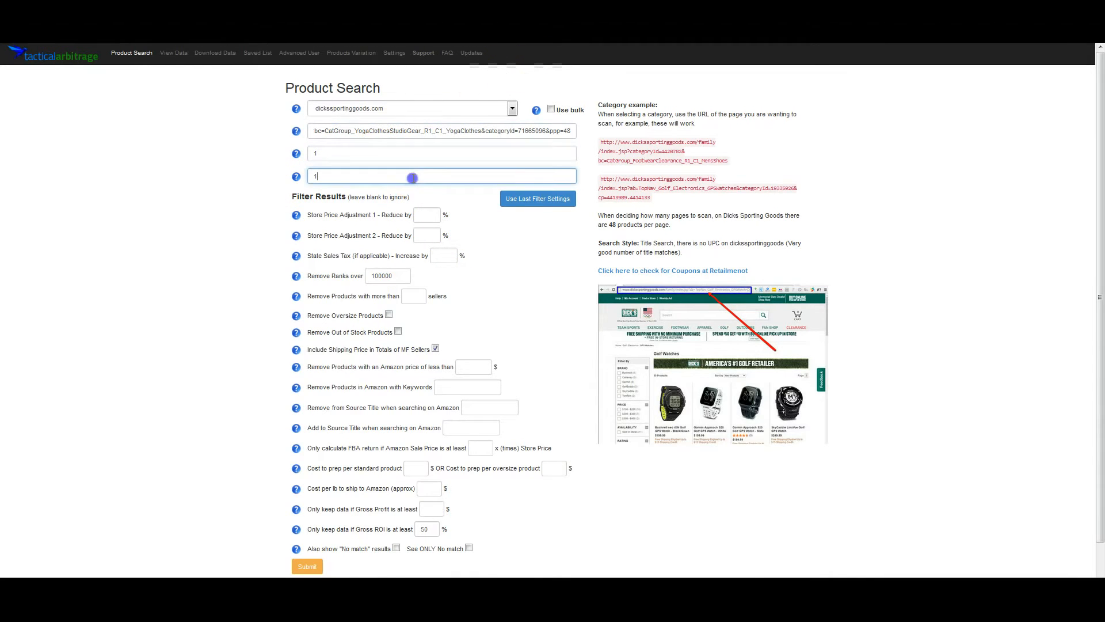
double_click(413, 178)
text(6)
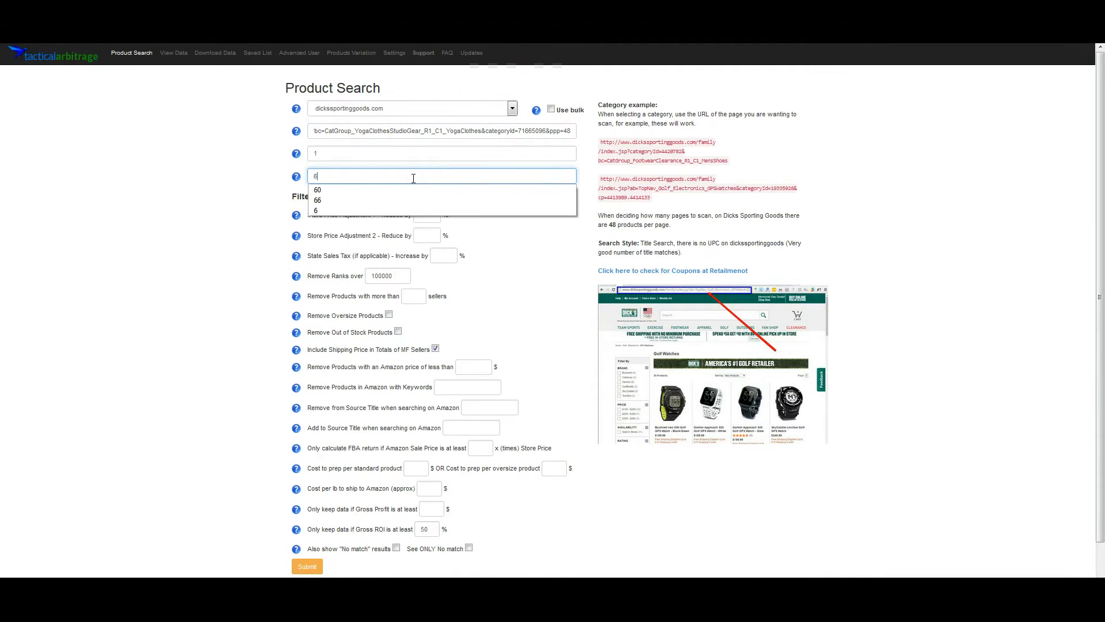
- Load the last filter settings and submit the Yoga Clothes product search
click(539, 249)
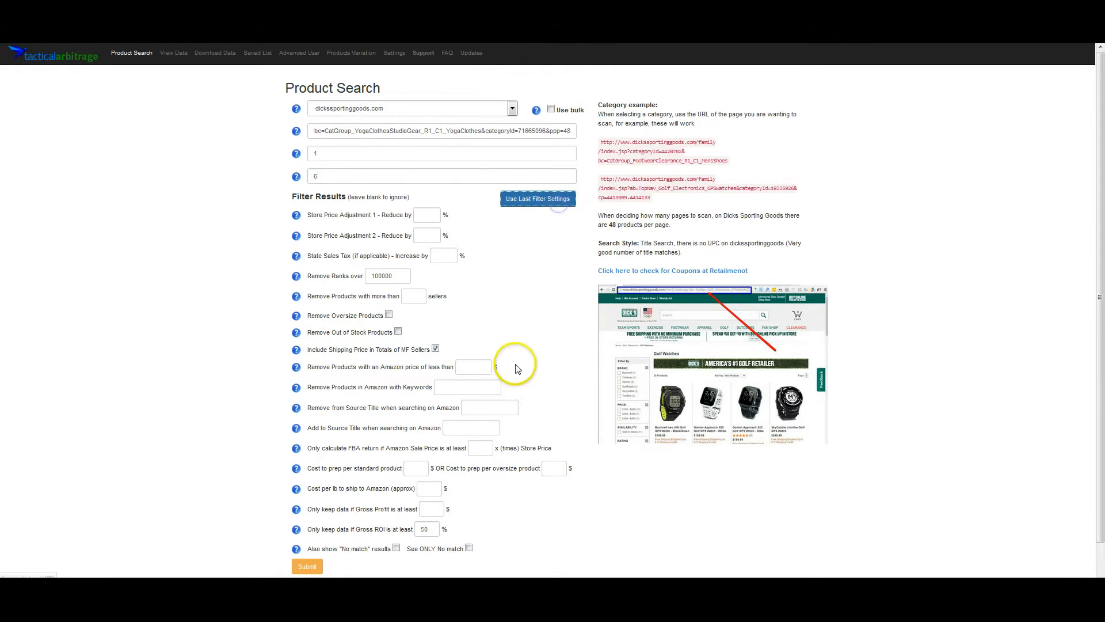
scroll(517, 369, down, 1)
click(307, 532)
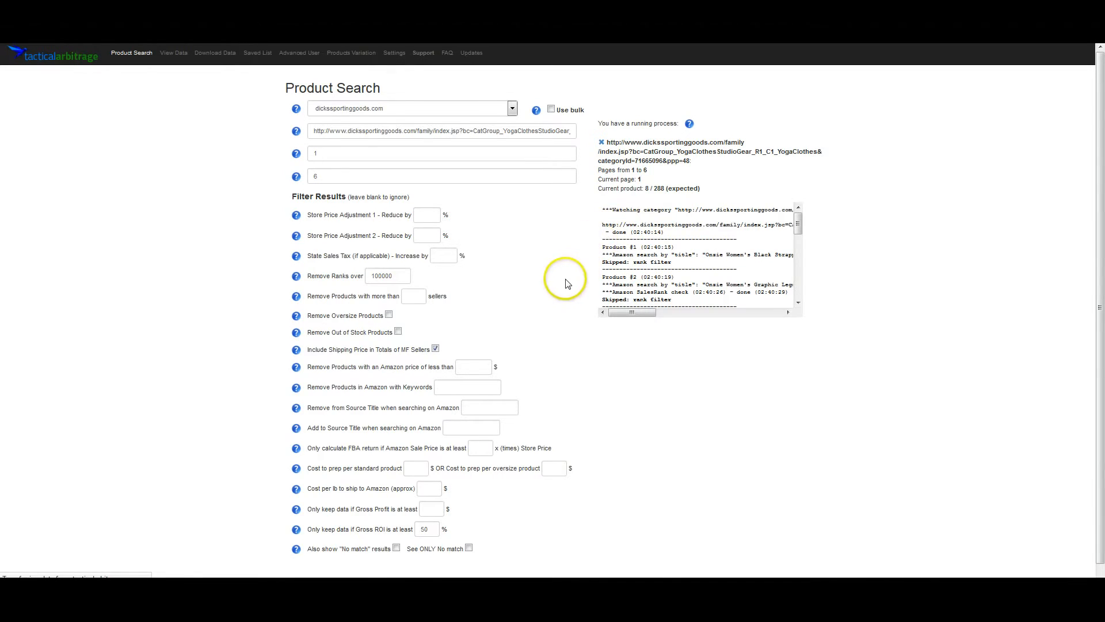
- Turn on bulk searching and open the example upload file bulk_example.csv in Microsoft Excel
click(551, 110)
click(551, 110)
click(551, 110)
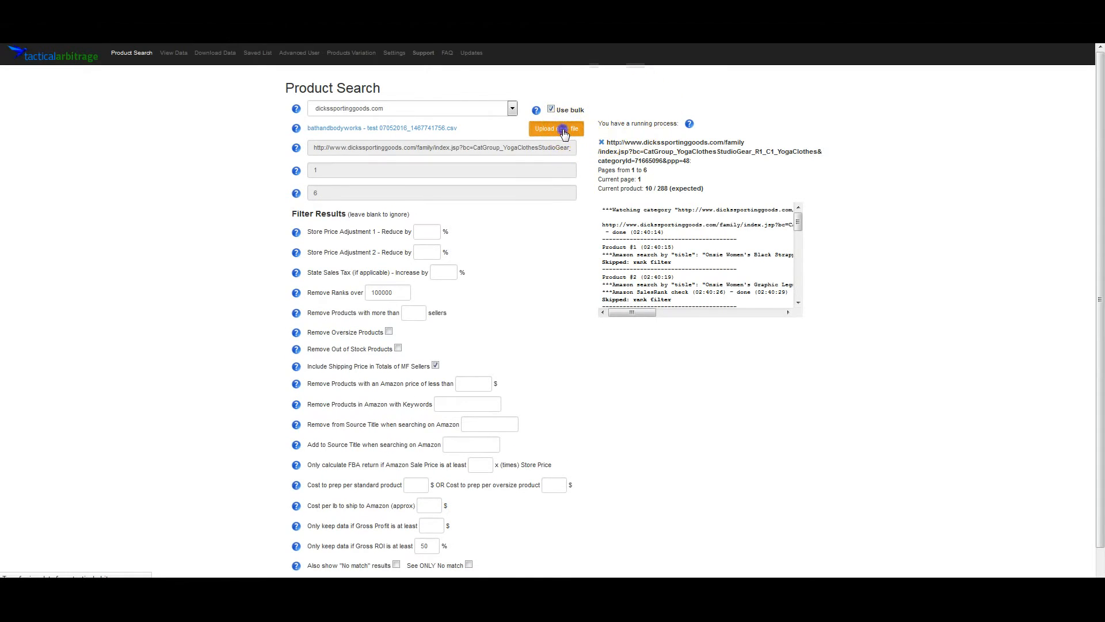
click(567, 129)
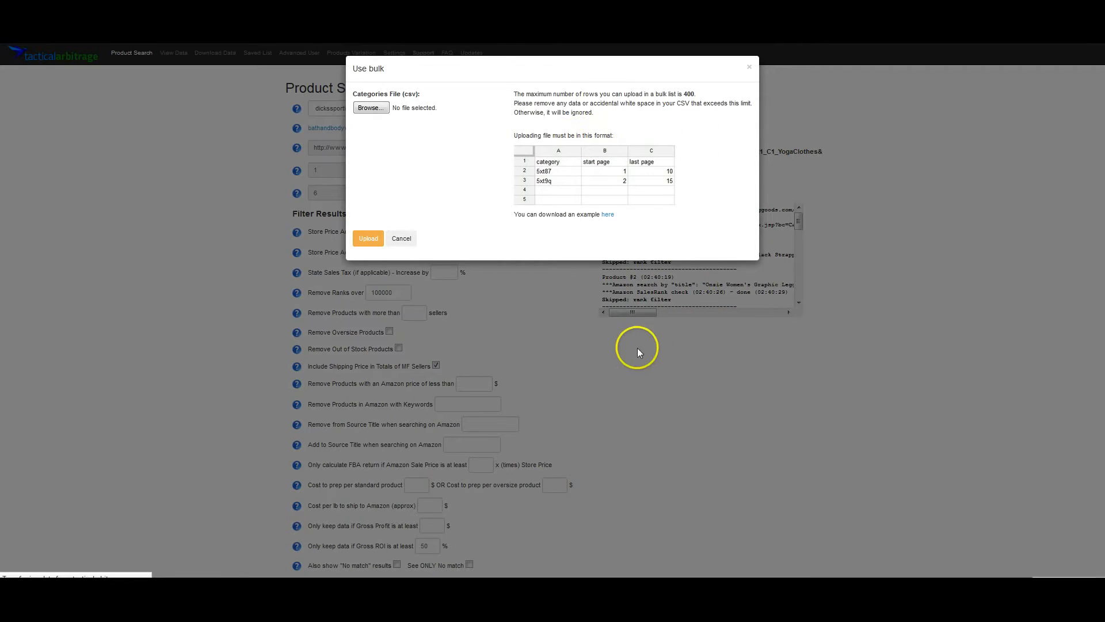
click(606, 218)
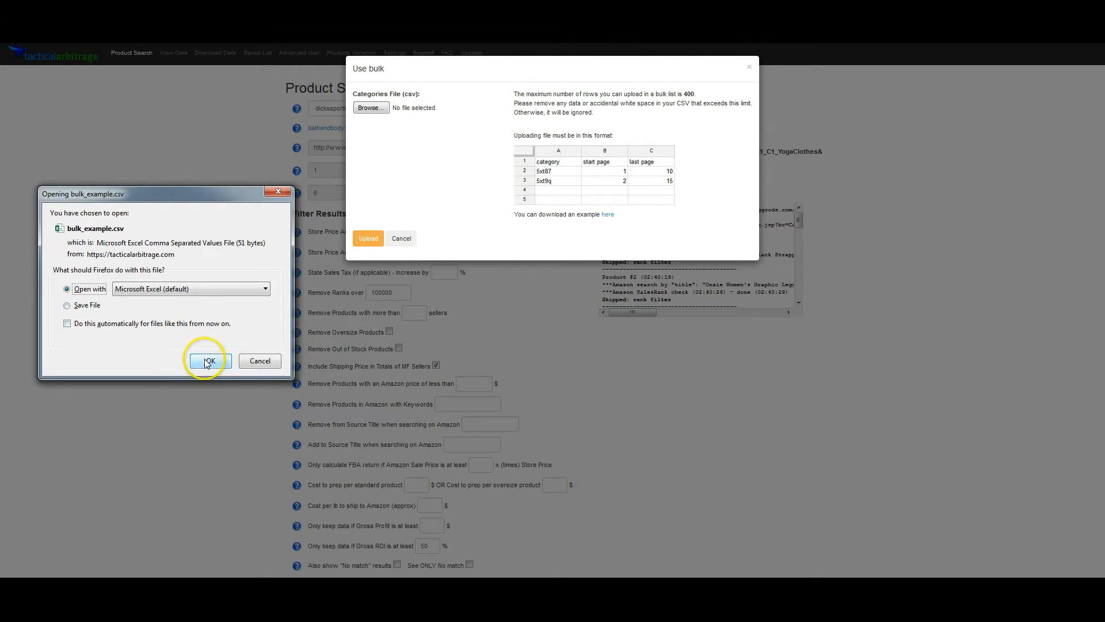
click(210, 361)
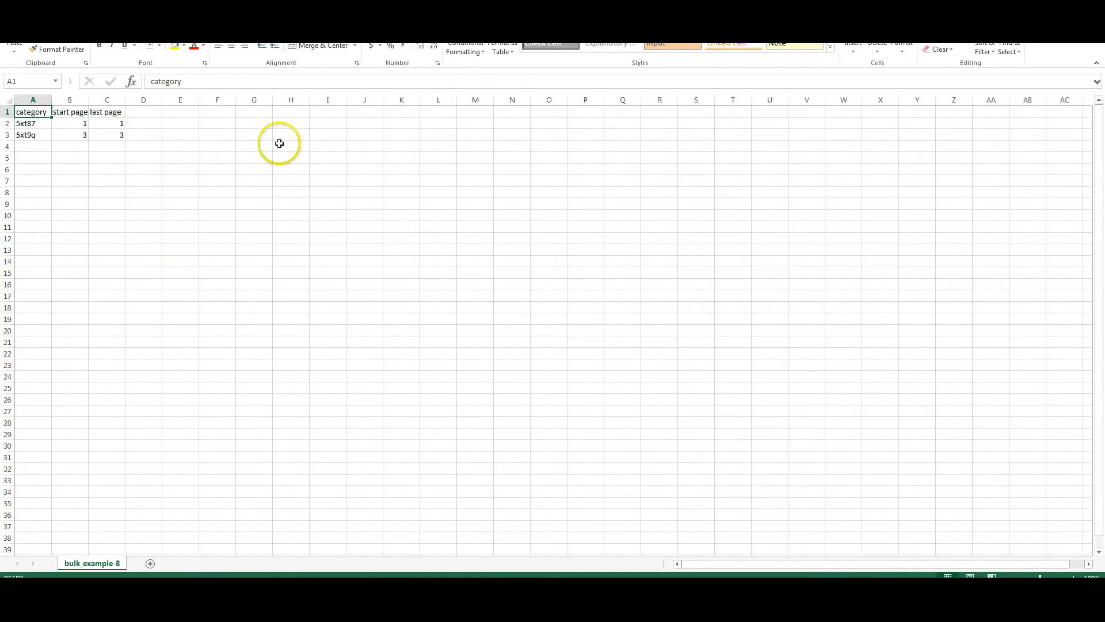
- Fill row 2 of the bulk sheet with the Yoga Clothes page address, start page 1 and last page 6
click(29, 125)
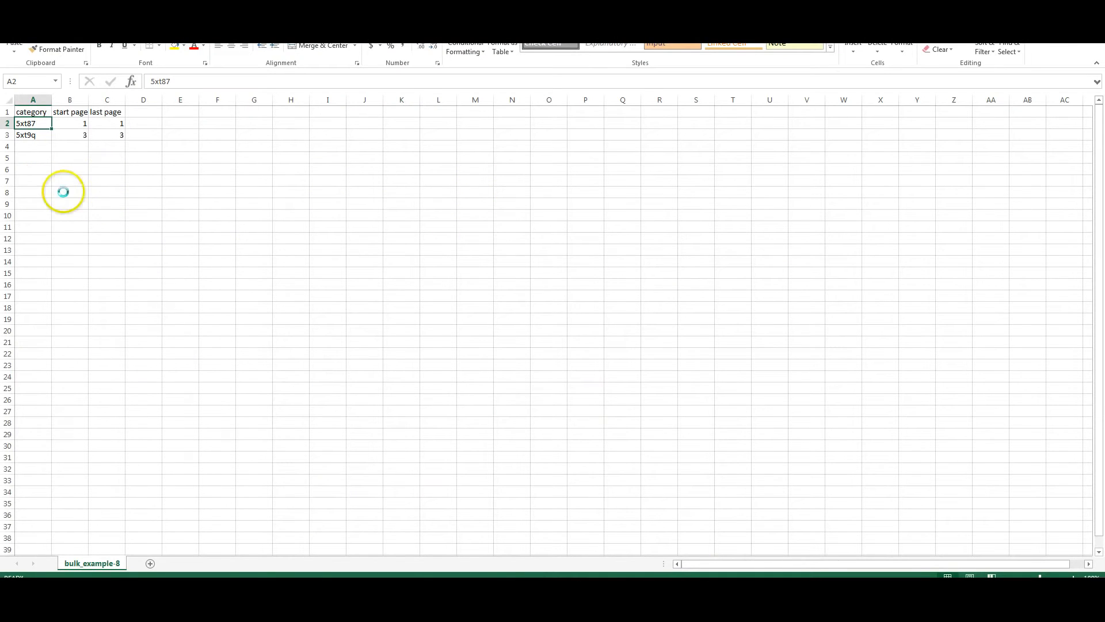
text(http://www.dickssportinggoods.com/family/index.jsp?bc=CatGroup_YogaClothesStudioGear_R1_C1_YogaClothes&categoryId=71665096&ppp=48)
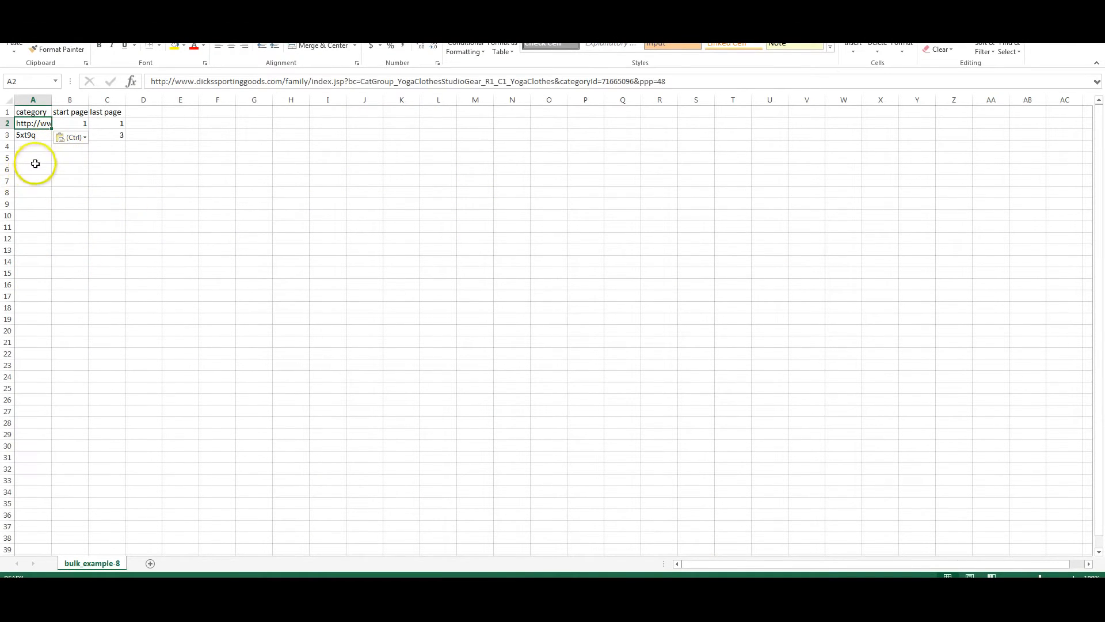
click(72, 124)
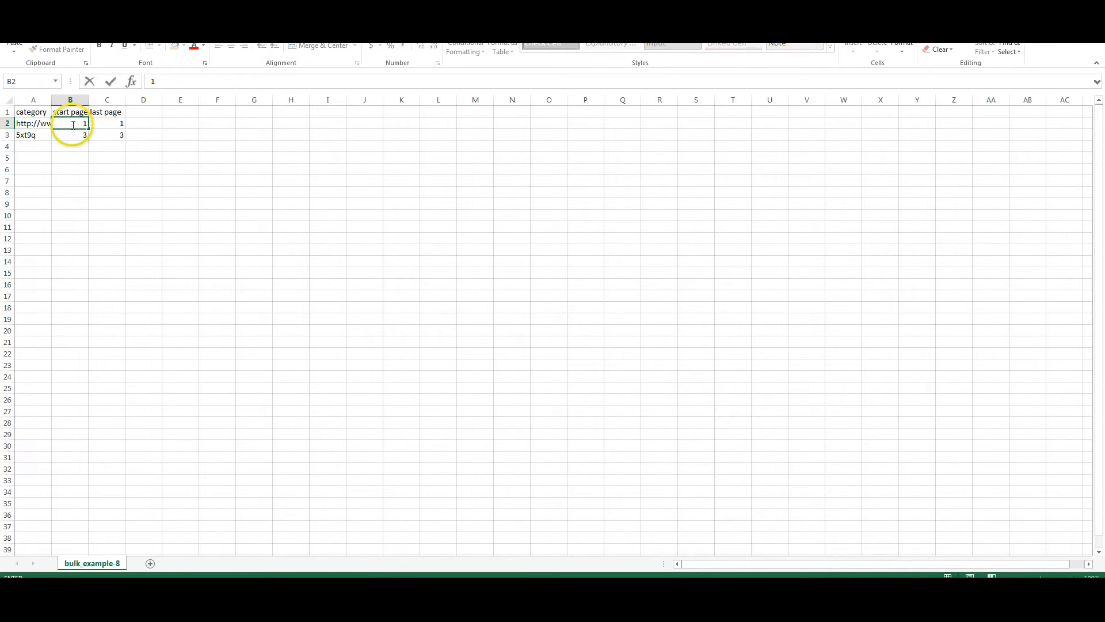
key(Tab)
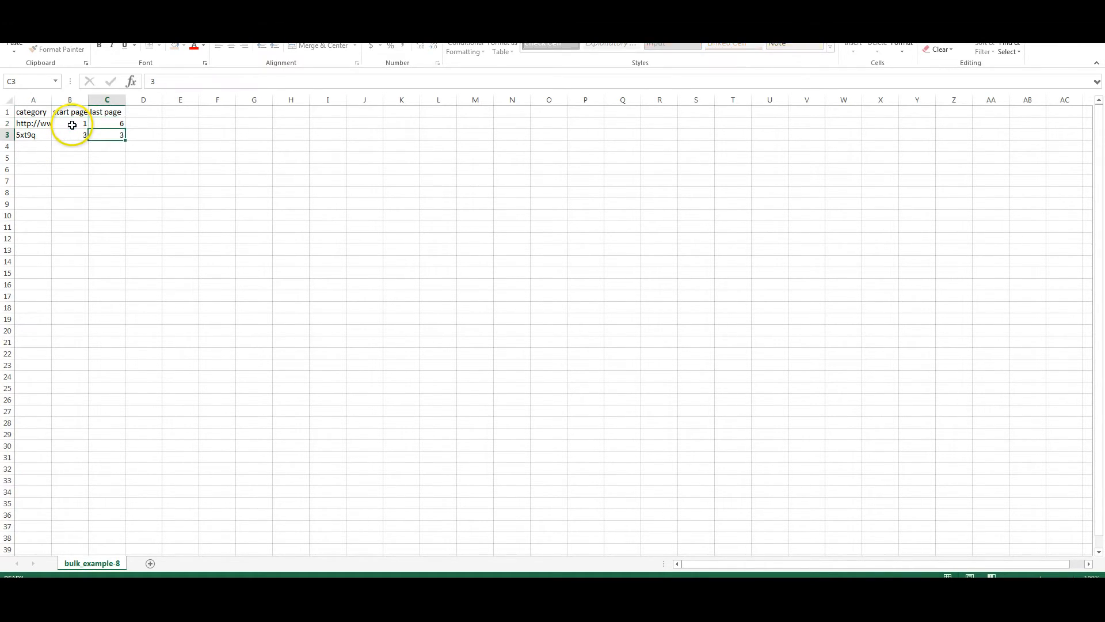
key(Return)
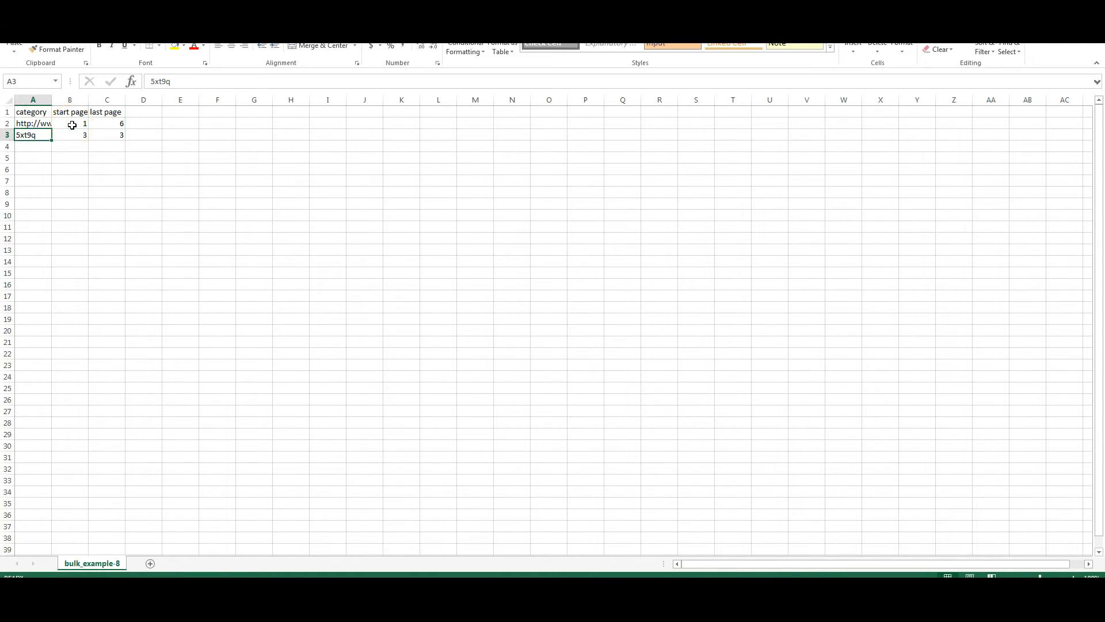
- Paste the Yoga Clothes page address into the category cells A3 through A7
key(ctrl+v)
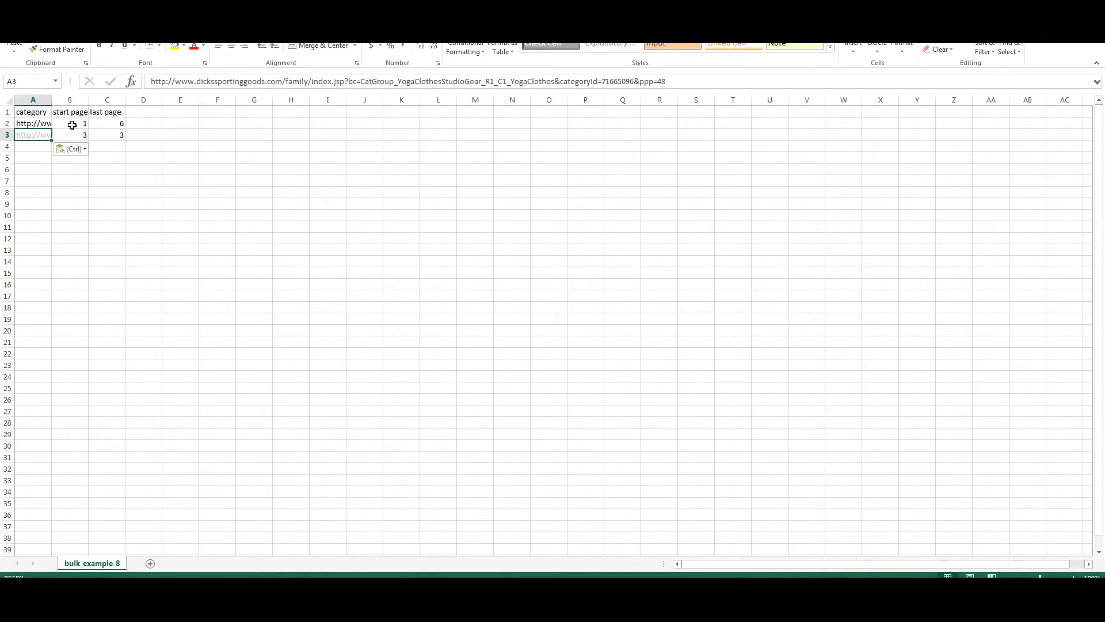
key(Return)
text(http://www.dickssportinggoods.com/family/index.jsp?bc=CatGroup_YogaClothesStudioGear_R1_C1_YogaClothes&categoryId=71665096&ppp=48)
key(Return)
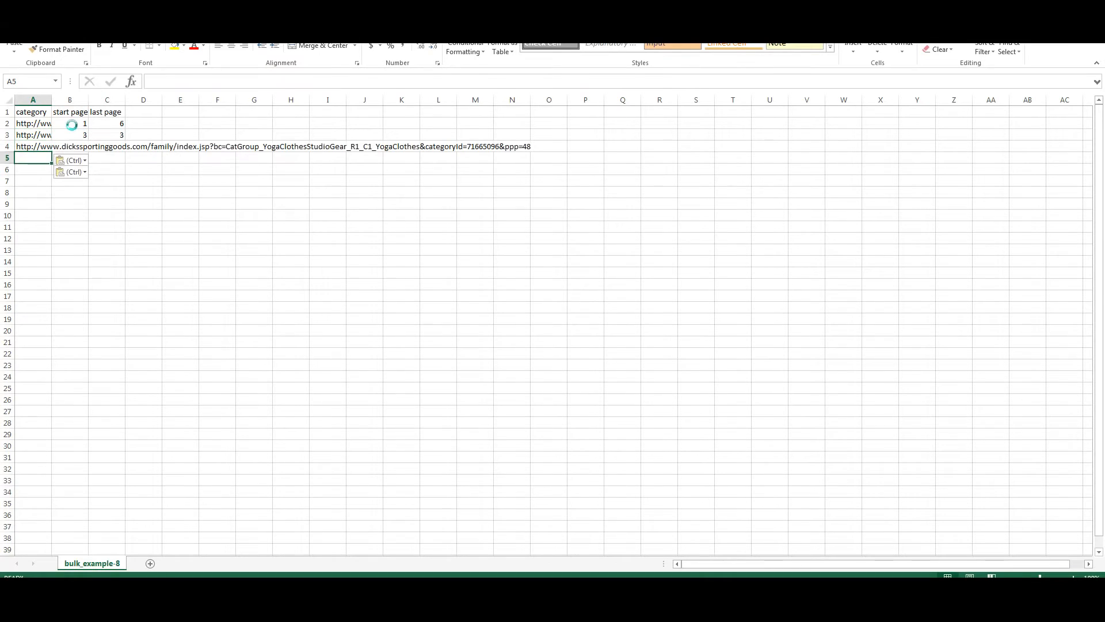
text(http://www.dickssportinggoods.com/family/index.jsp?bc=CatGroup_YogaClothesStudioGear_R1_C1_YogaClothes&categoryId=71665096&ppp=48)
key(Return)
text(http://www.dickssportinggoods.com/family/index.jsp?bc=CatGroup_YogaClothesStudioGear_R1_C1_YogaClothes&categoryId=71665096&ppp=48)
key(Return)
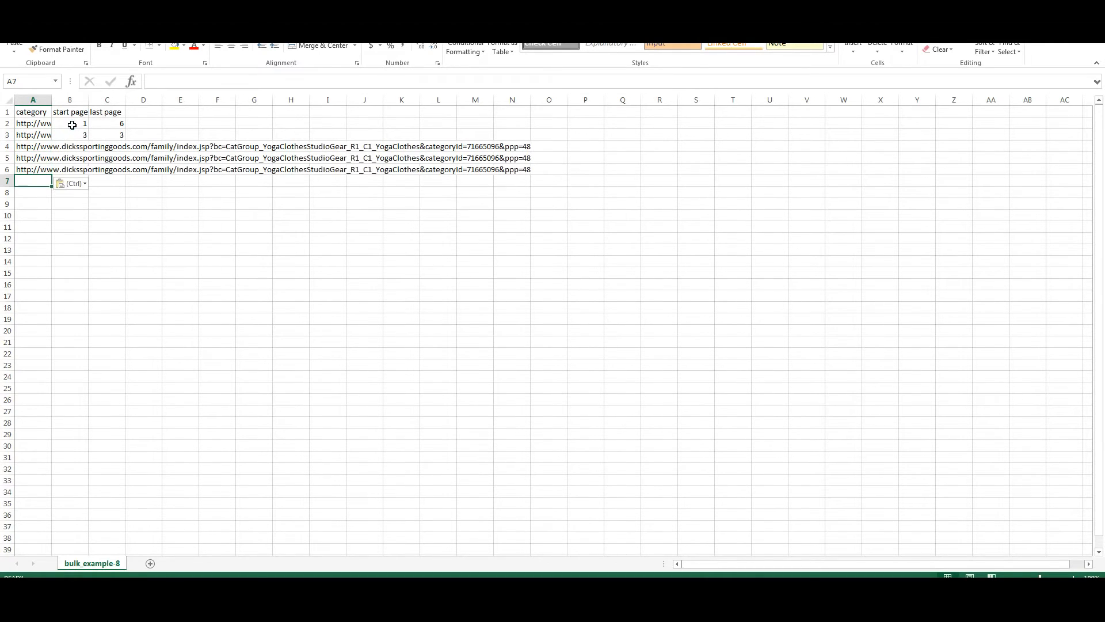
text(http://www.dickssportinggoods.com/family/index.jsp?bc=CatGroup_YogaClothesStudioGear_R1_C1_YogaClothes&categoryId=71665096&ppp=48)
- Enter start page 1 in cells B4 through B7
key(Tab)
key(Up)
key(Up)
key(Up)
key(Up)
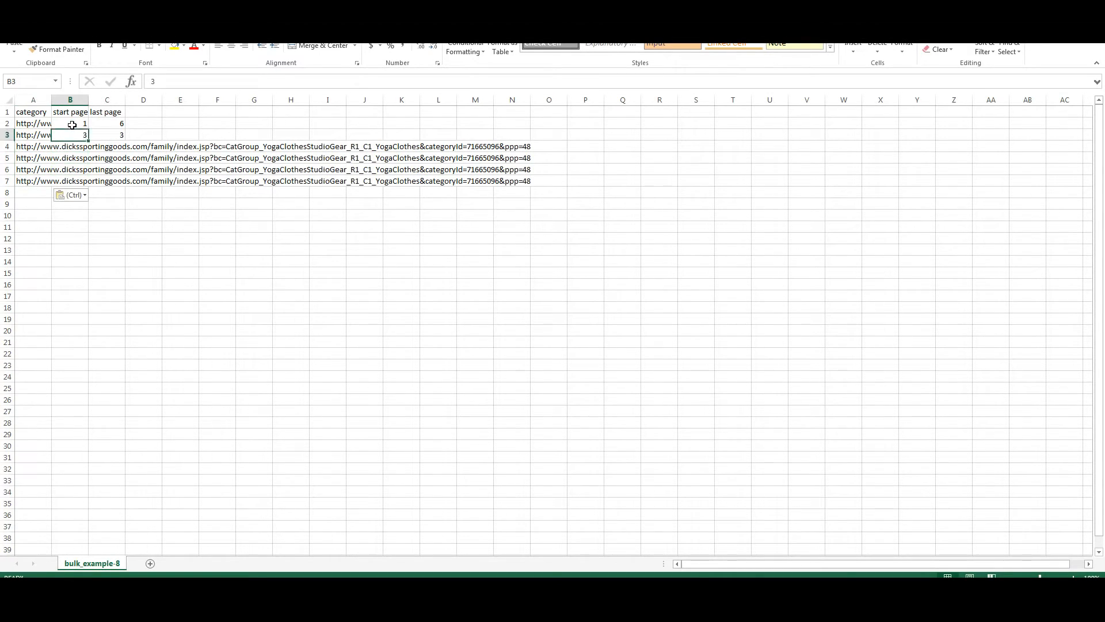
text(1)
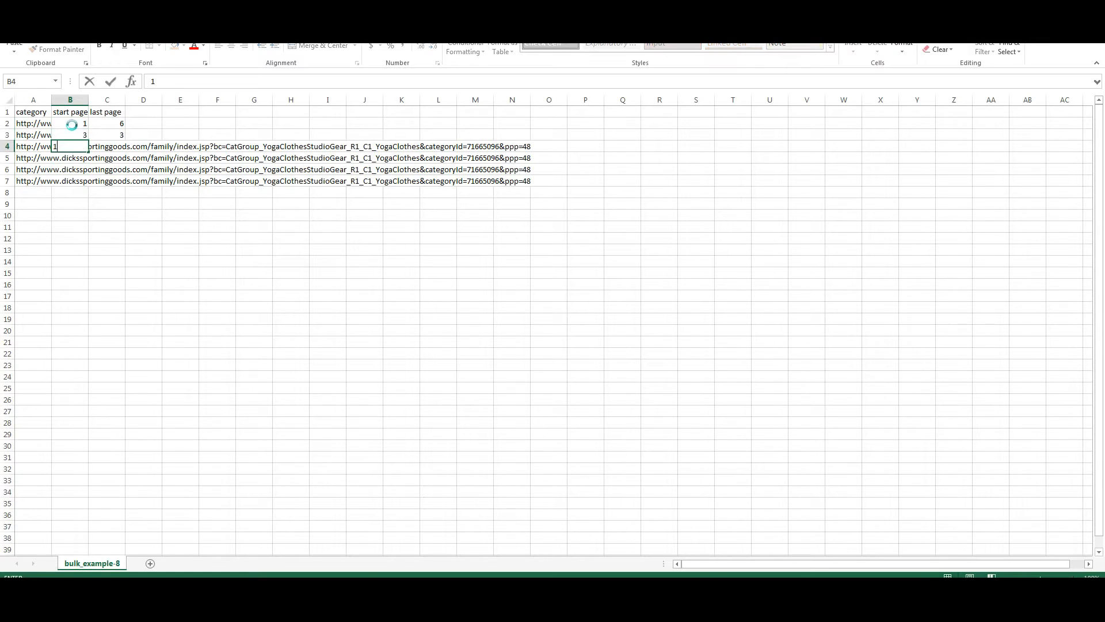
key(Return)
key(Return)
text(1)
key(Return)
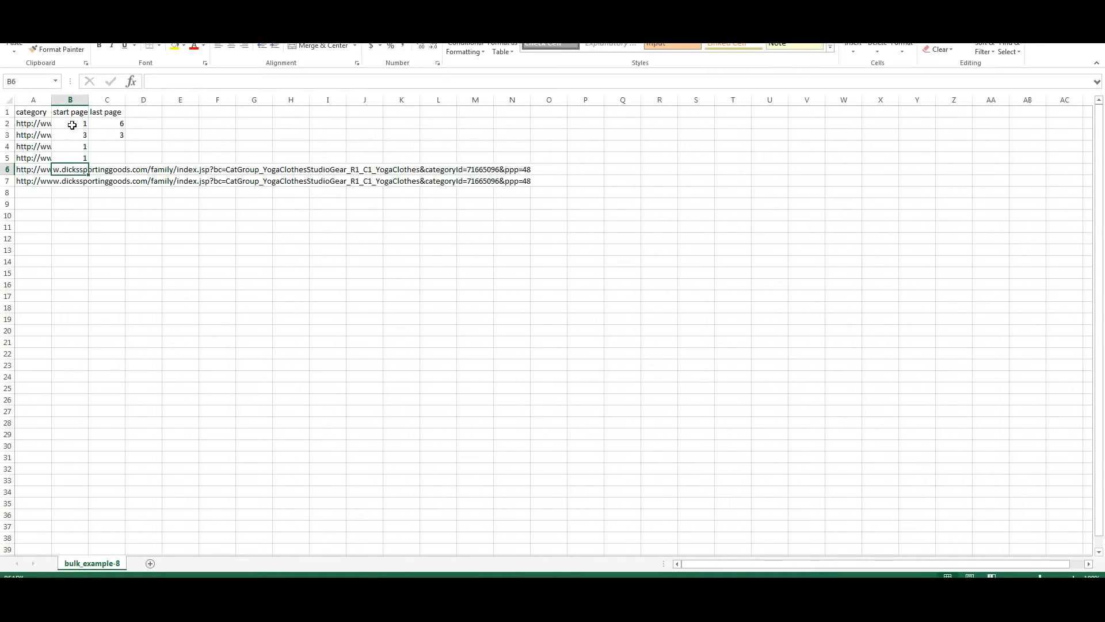
key(Return)
text(1)
key(Tab)
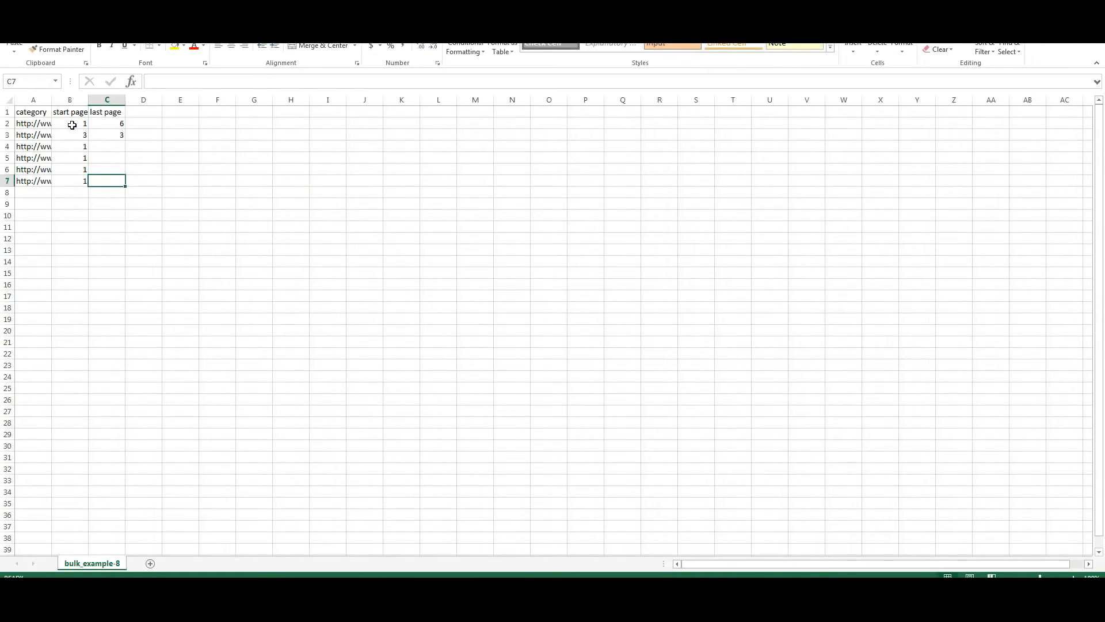
- Enter last page 6 in cells C3 through C7
key(Up)
key(Up)
key(Up)
key(Up)
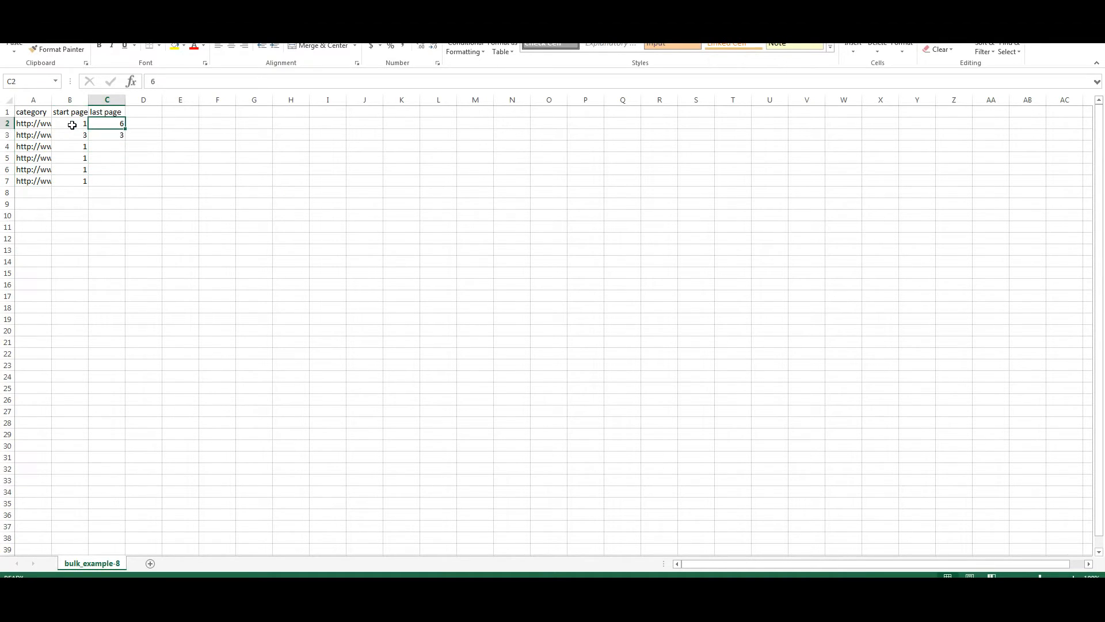
key(Return)
text(6)
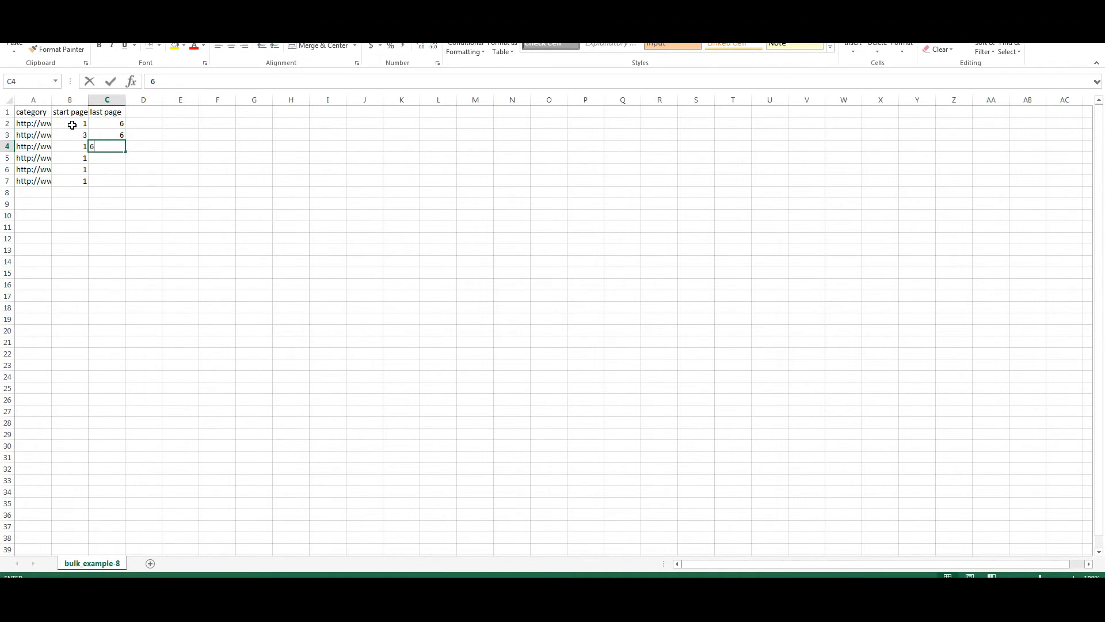
key(Return)
text(6)
key(Return)
text(6)
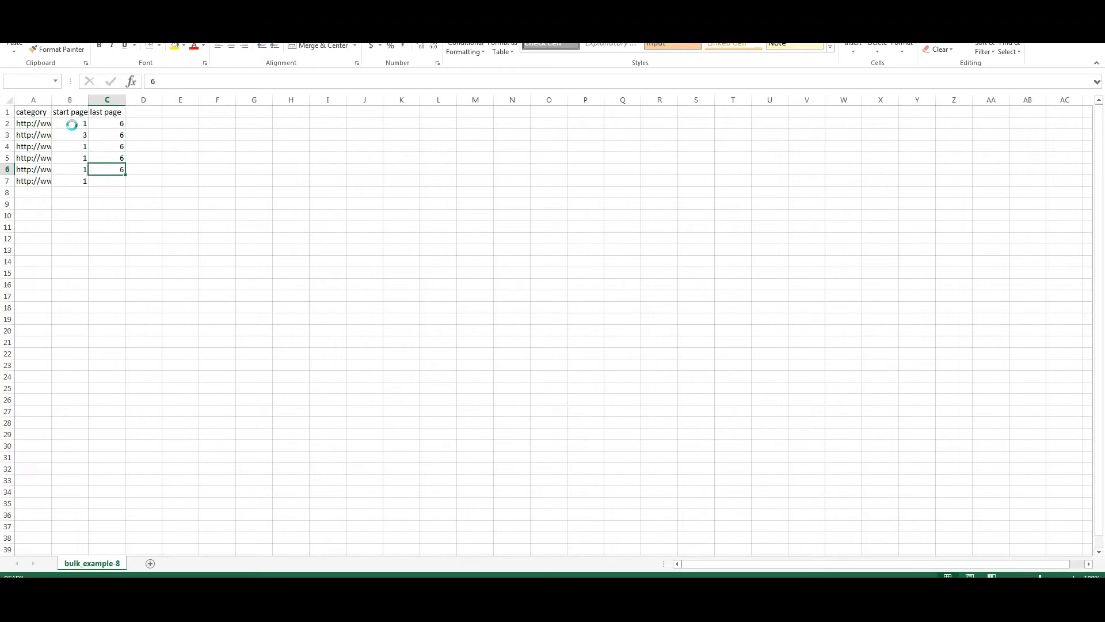
key(Return)
text(6)
key(Return)
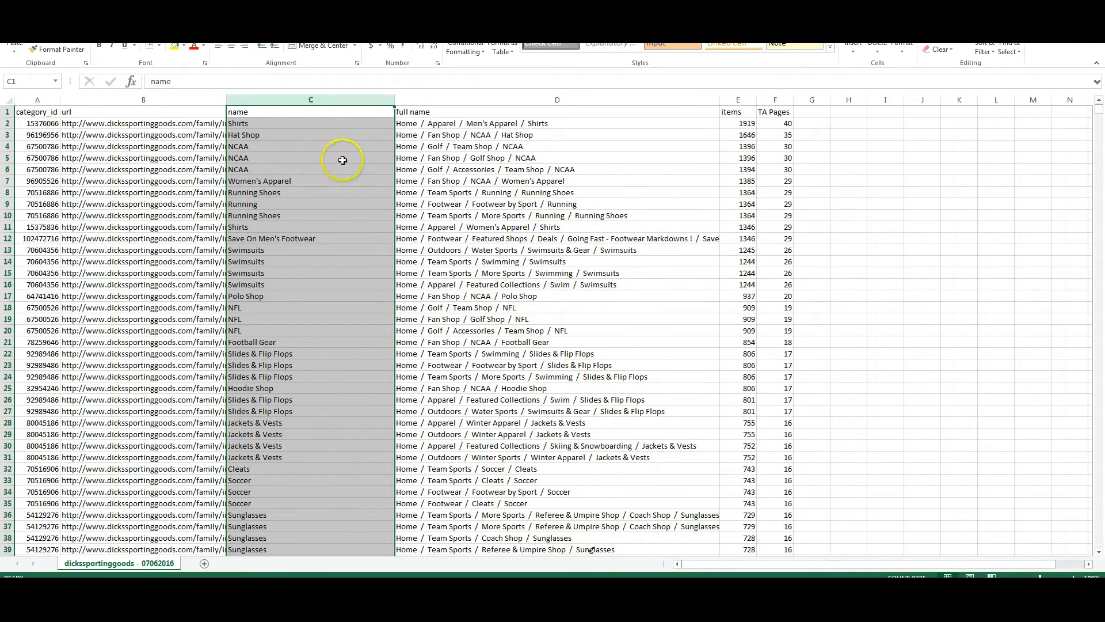
- Examine the category list's ID, name, full name and TA Pages columns, mainly for the Men's Apparel Shirts row
drag(516, 125, 516, 146)
click(516, 128)
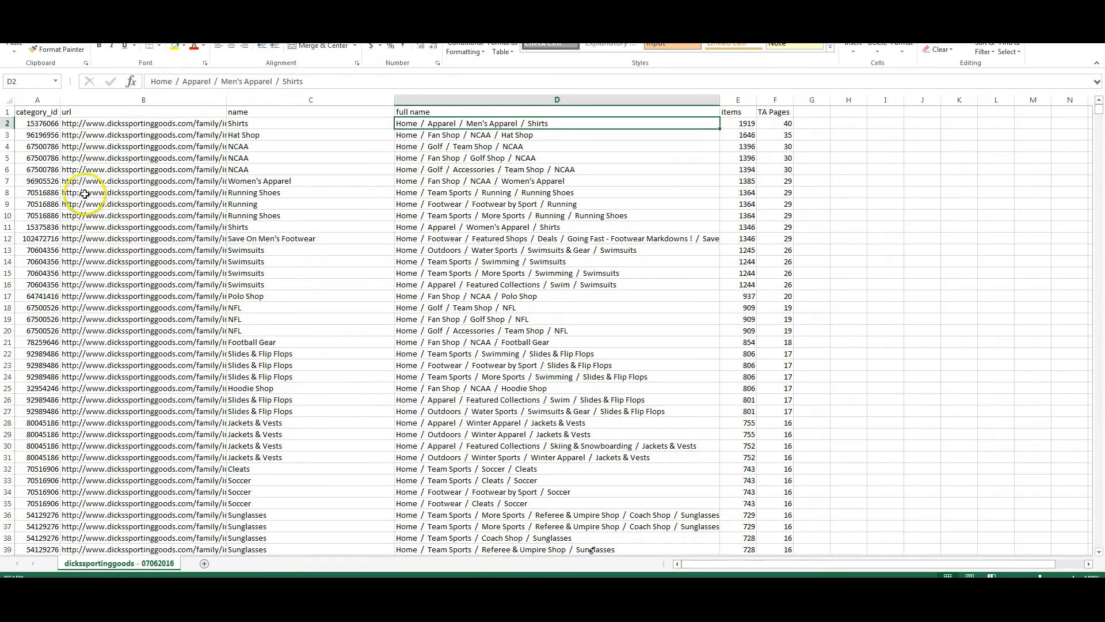
click(39, 130)
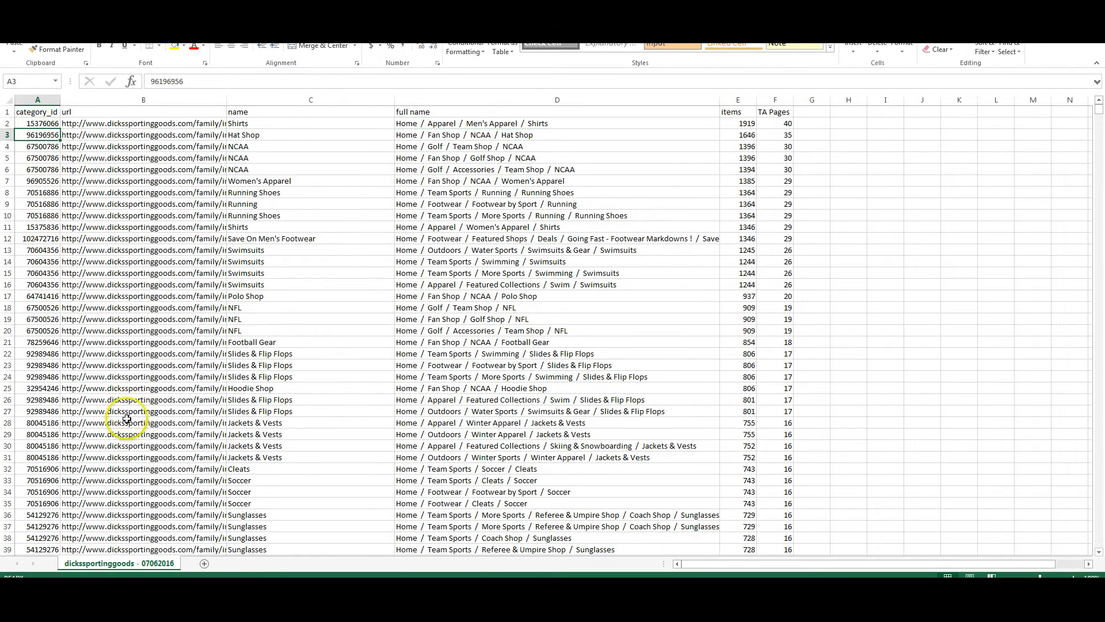
scroll(127, 423, down, 2)
scroll(127, 423, down, 1)
scroll(115, 409, up, 3)
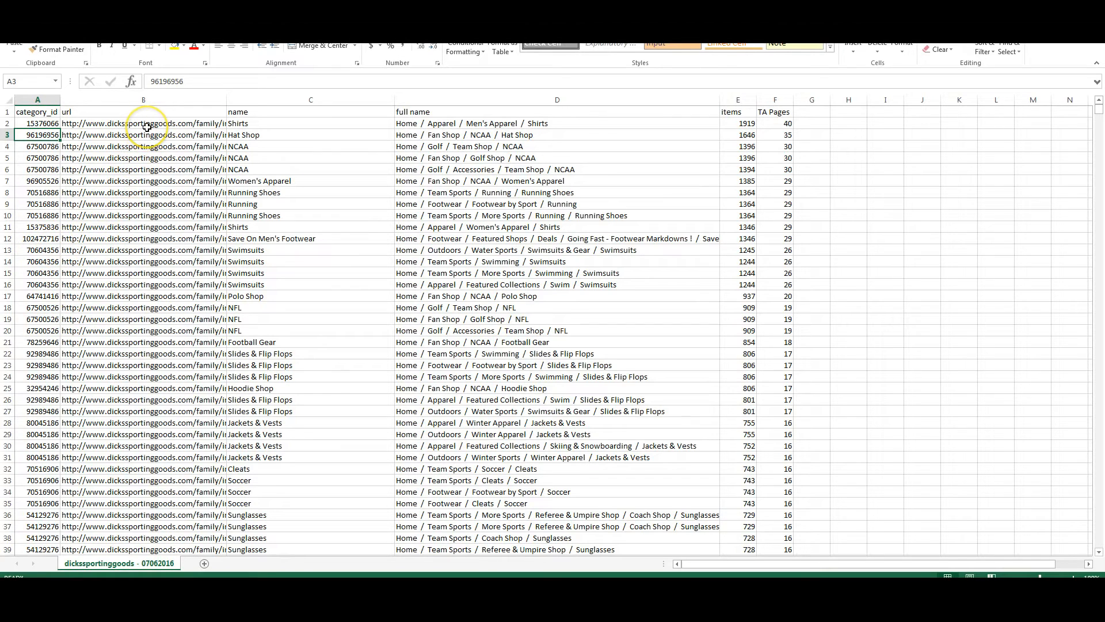
click(327, 126)
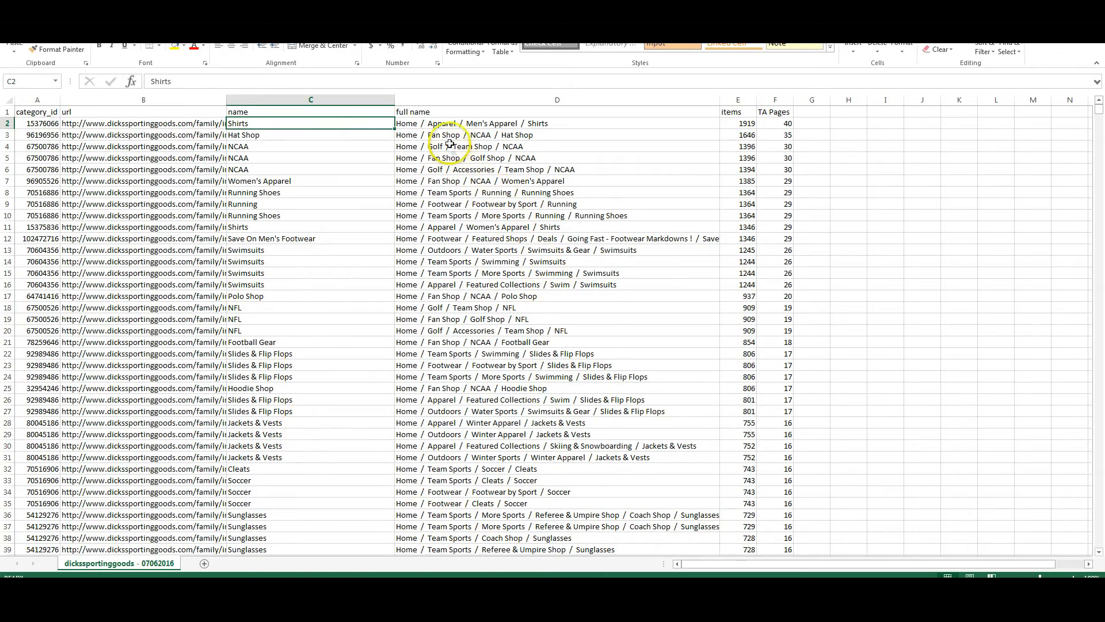
click(467, 127)
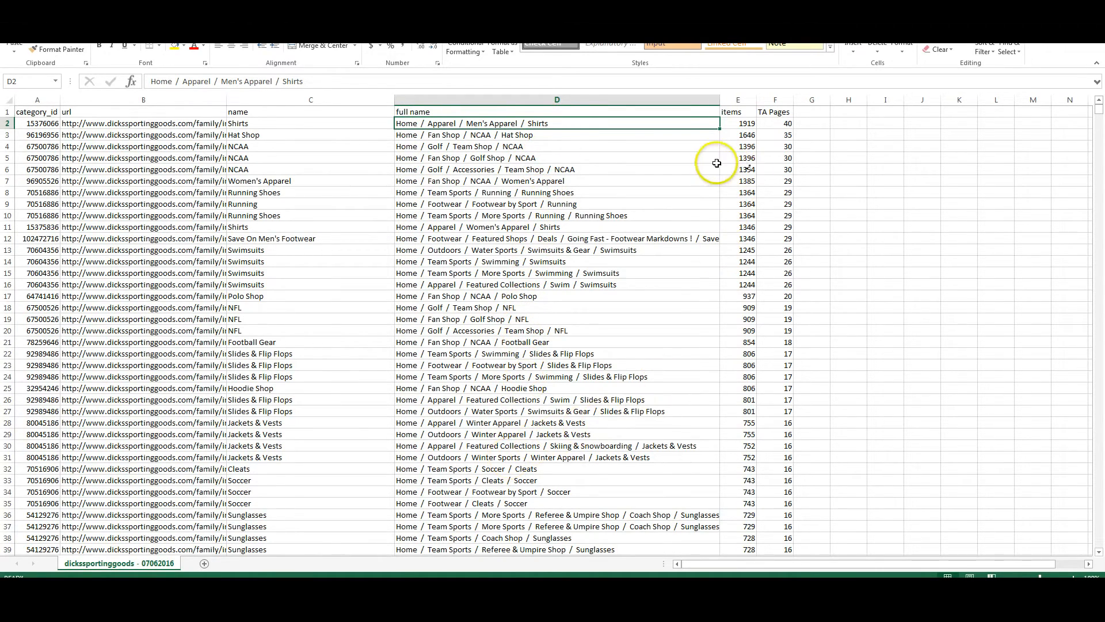
click(782, 123)
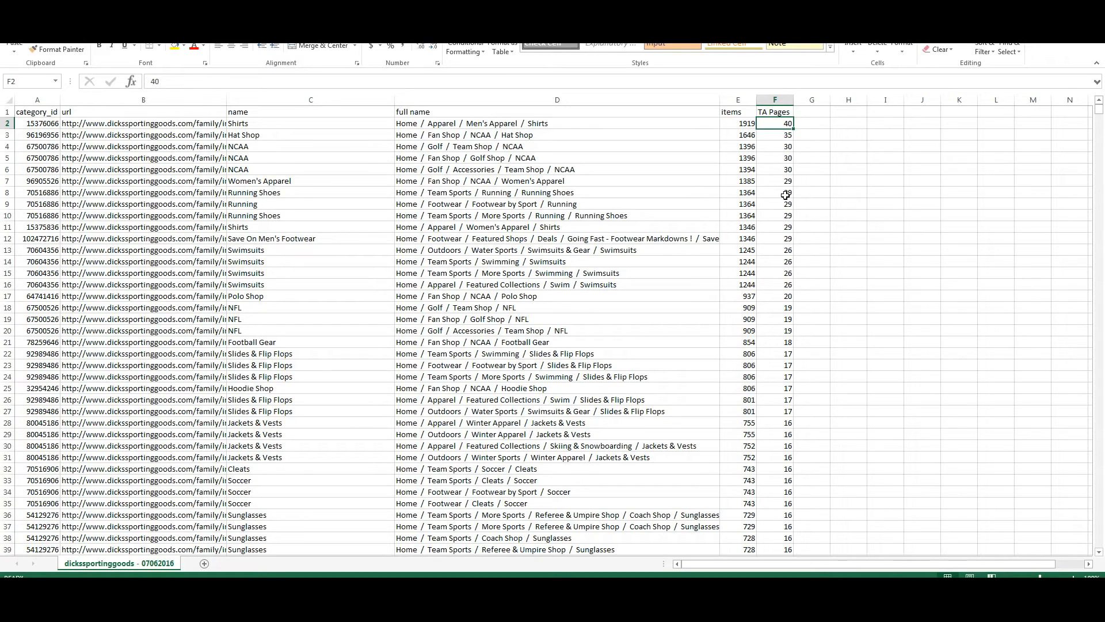
- Check the final entries at the end of the dickssportinggoods category list, then return to cell A1
click(56, 172)
key(ctrl+End)
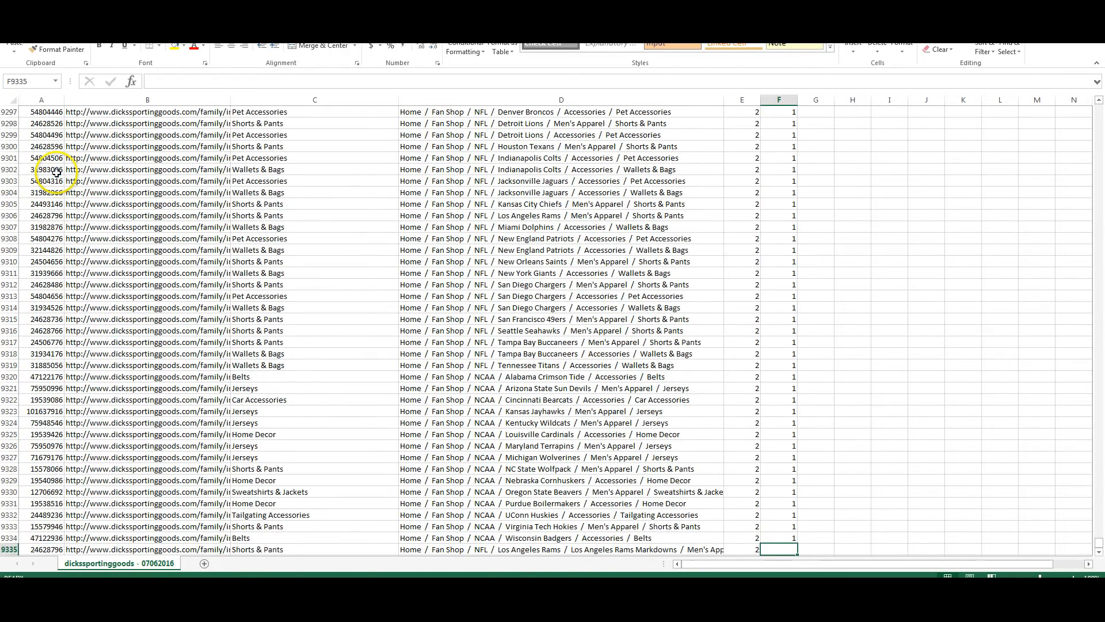
key(Up)
scroll(56, 172, down, 1)
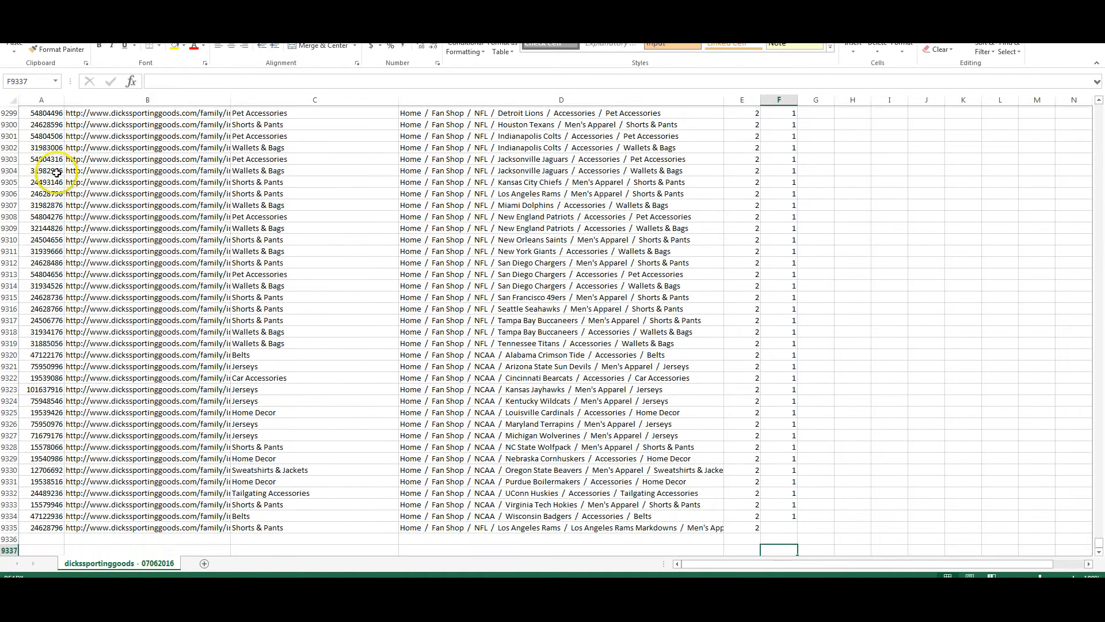
key(Up)
key(Right)
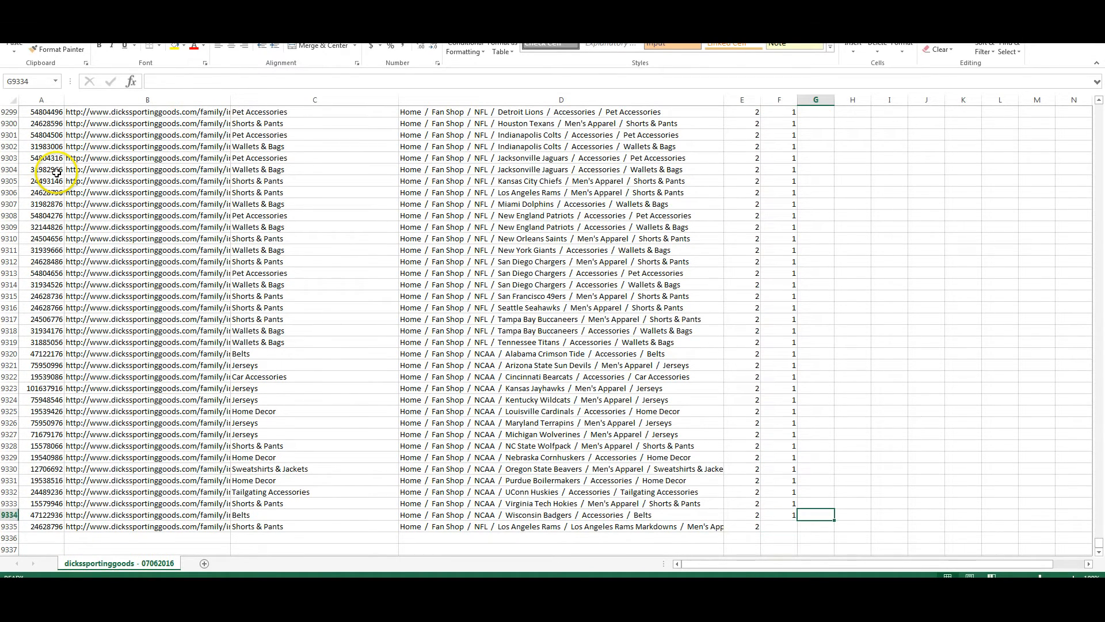
key(Right)
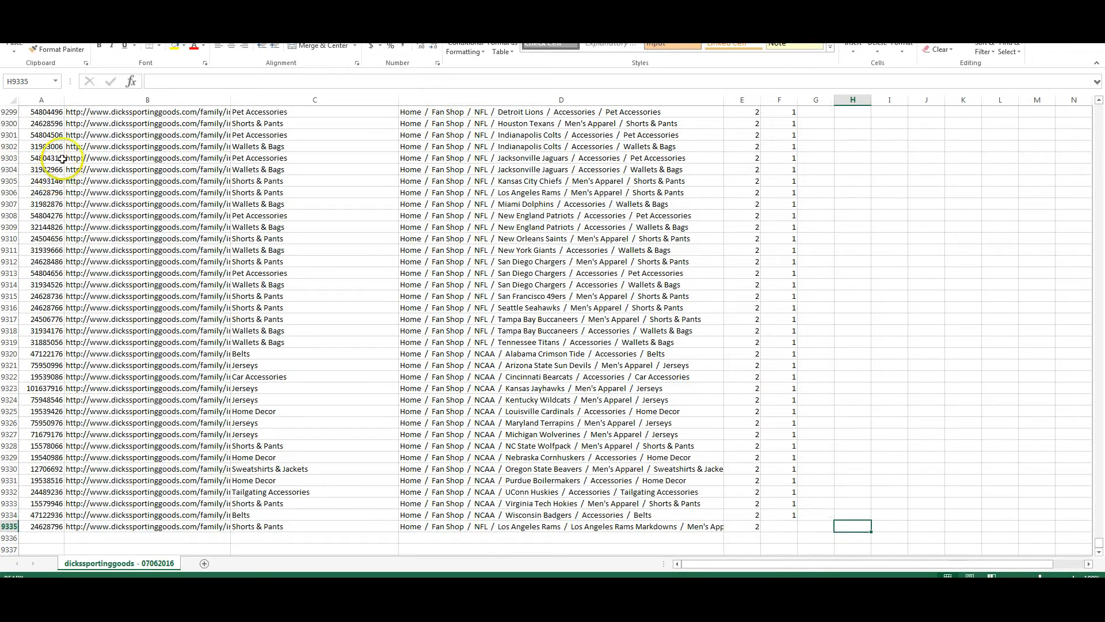
click(44, 525)
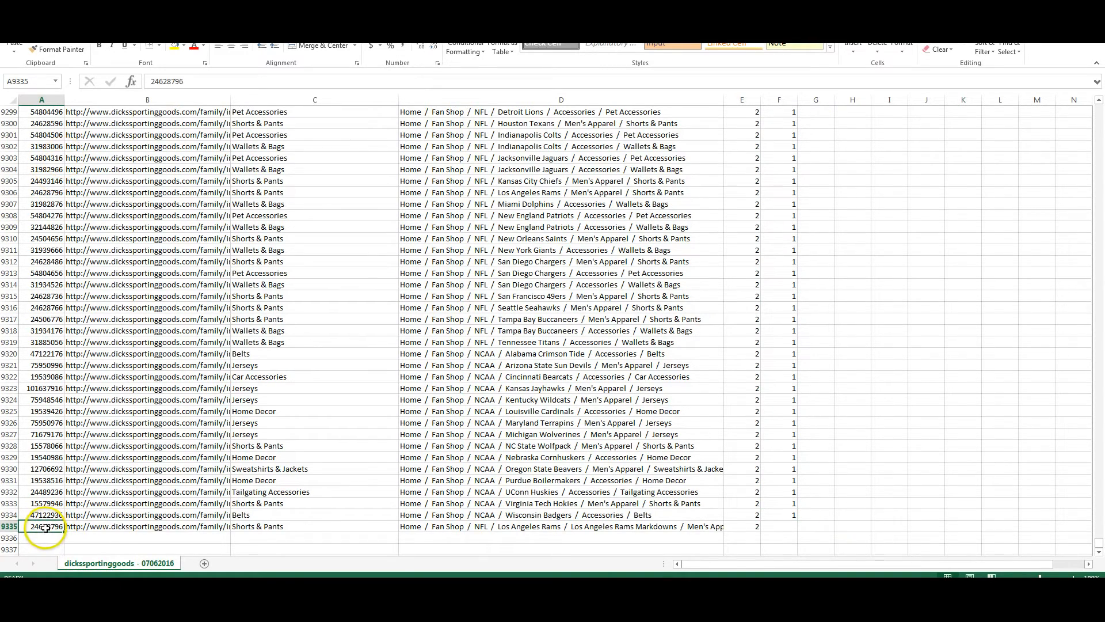
scroll(302, 468, up, 12)
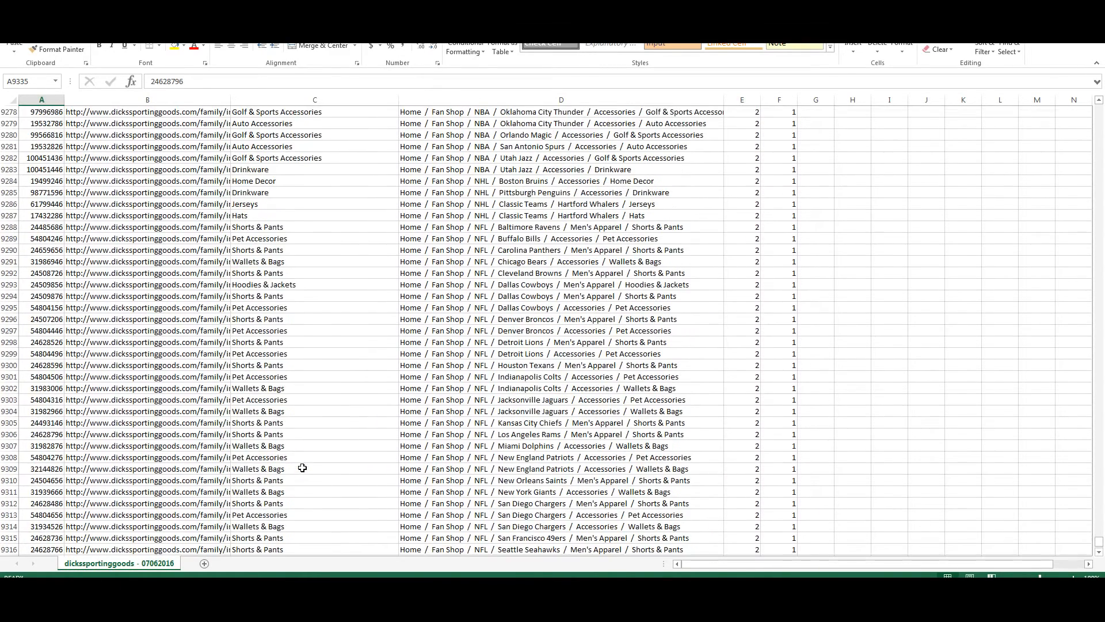
key(ctrl+Home)
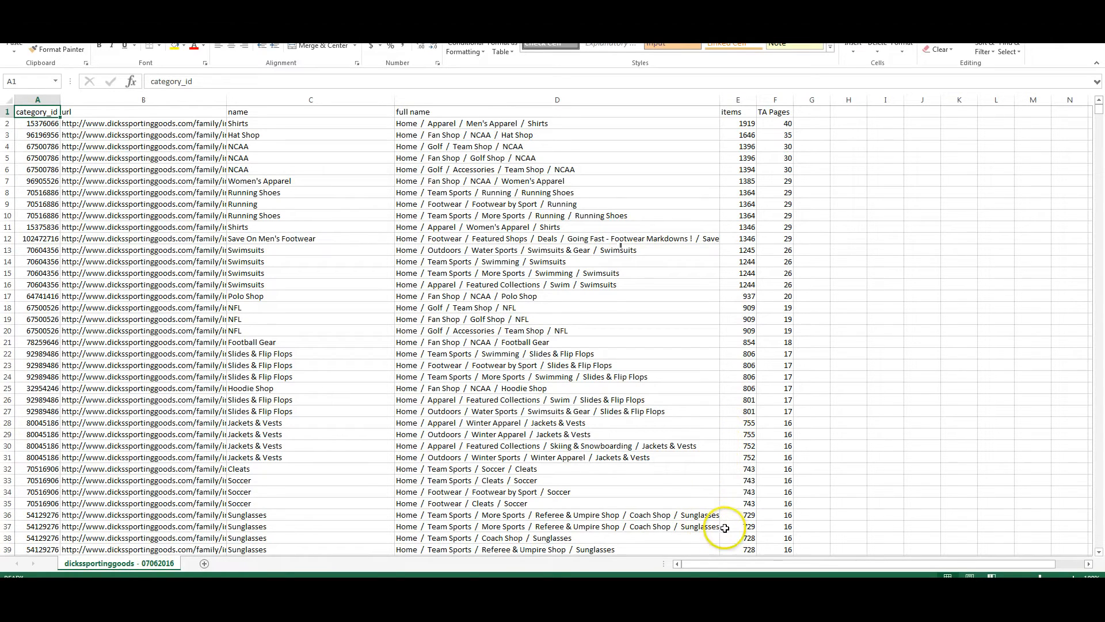
- Switch to the bulk list - dickssportinggoods workbook and select the data from row 15 through the last entry
mouse_move(651, 592)
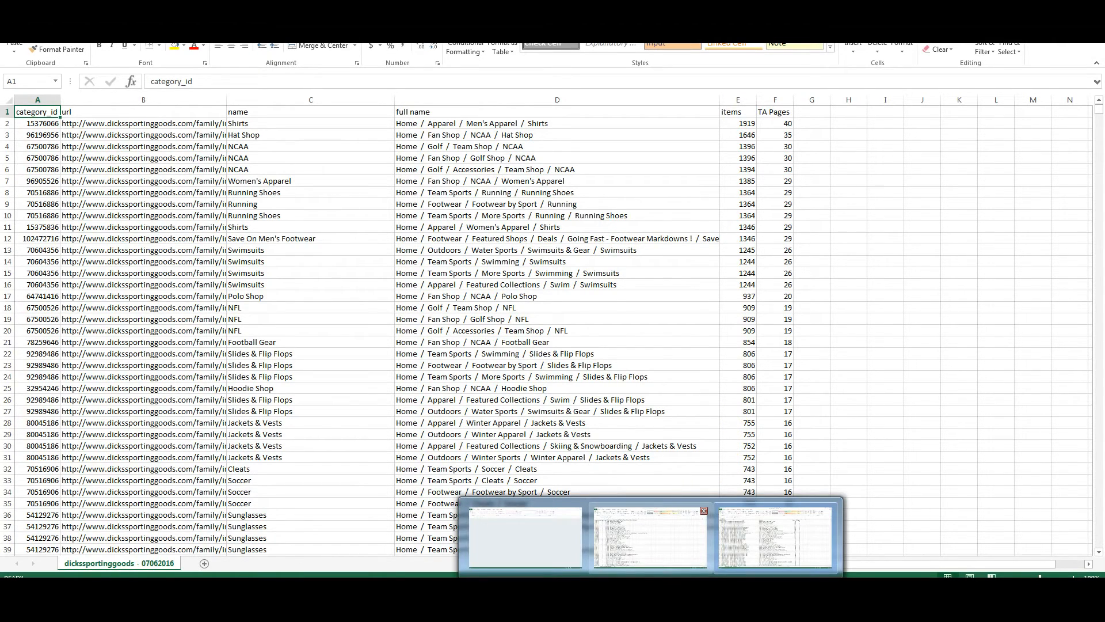
click(651, 538)
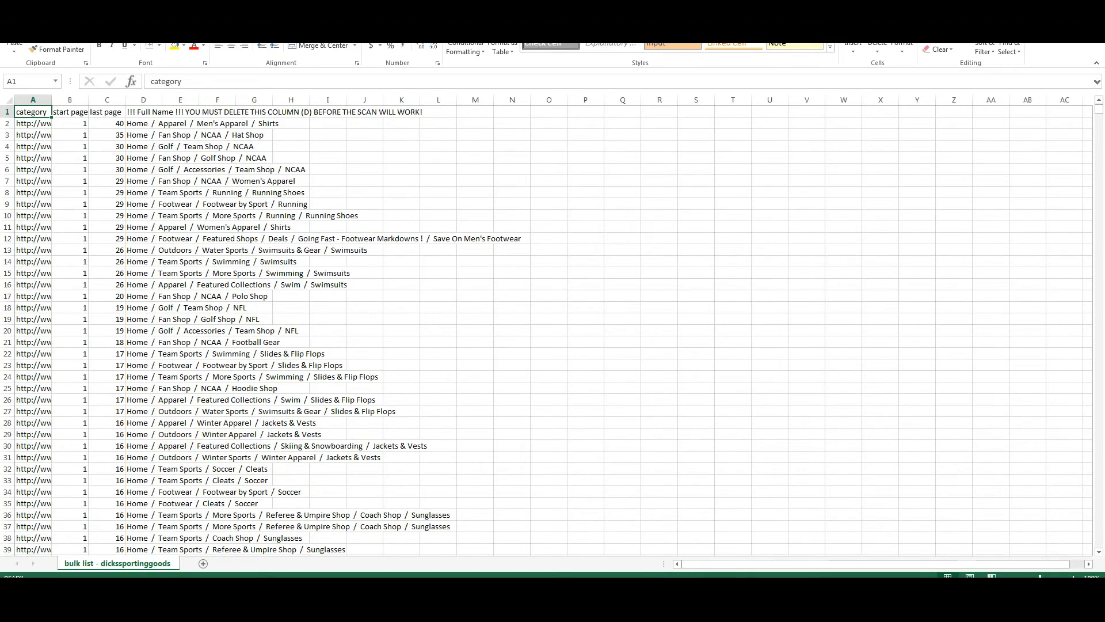
key(alt+Tab)
key(alt+Tab)
click(8, 273)
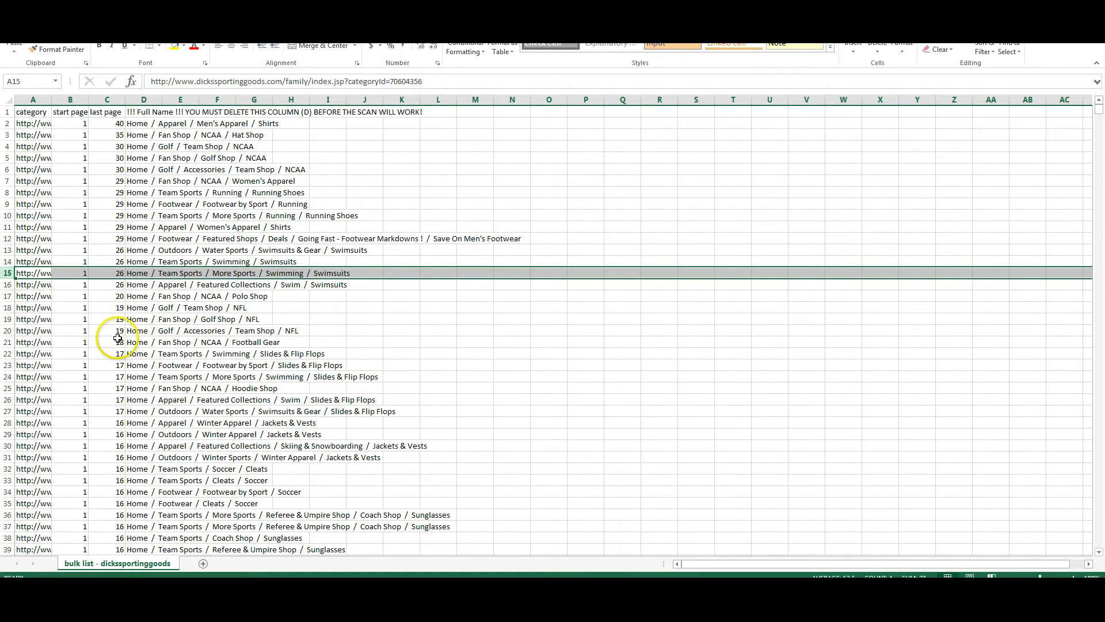
key(shift+Down)
key(ctrl+shift+End)
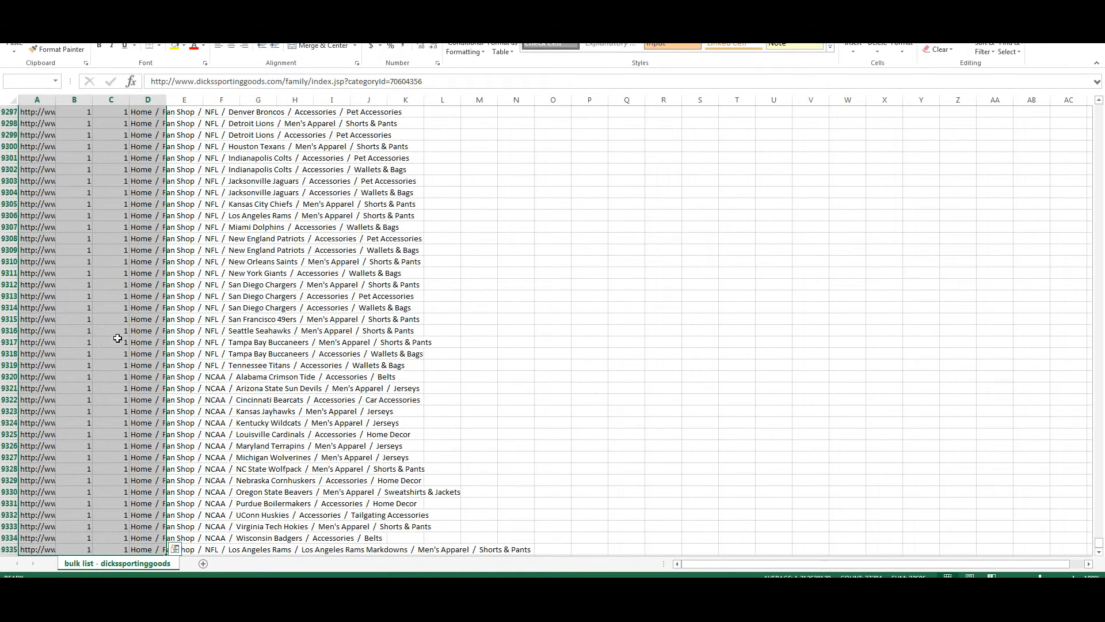
key(ctrl+q)
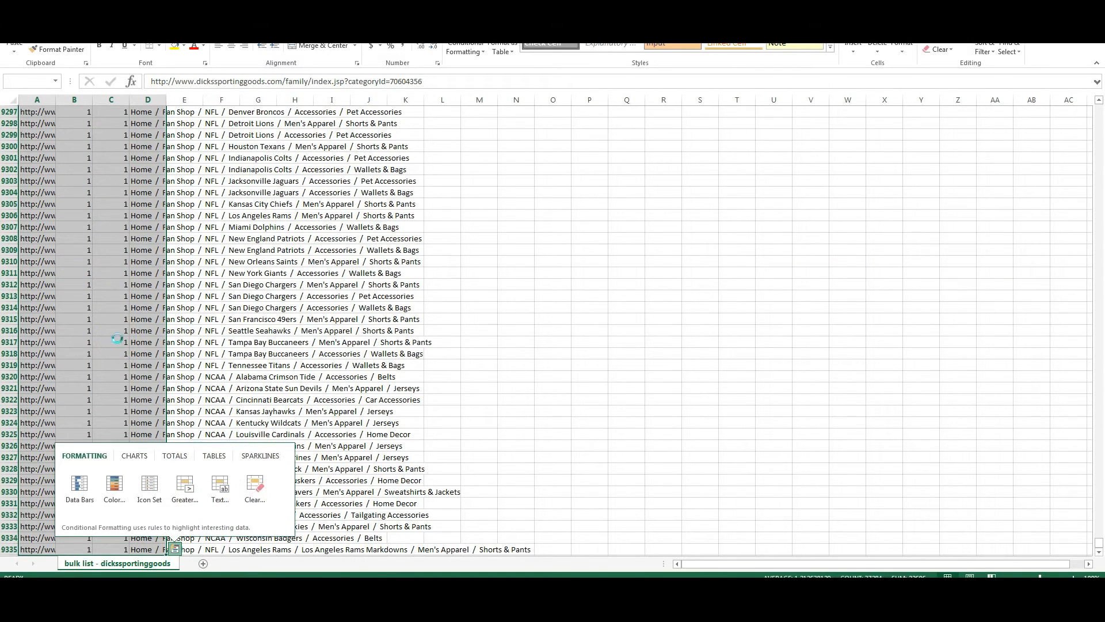
key(Right)
key(Right)
key(Right)
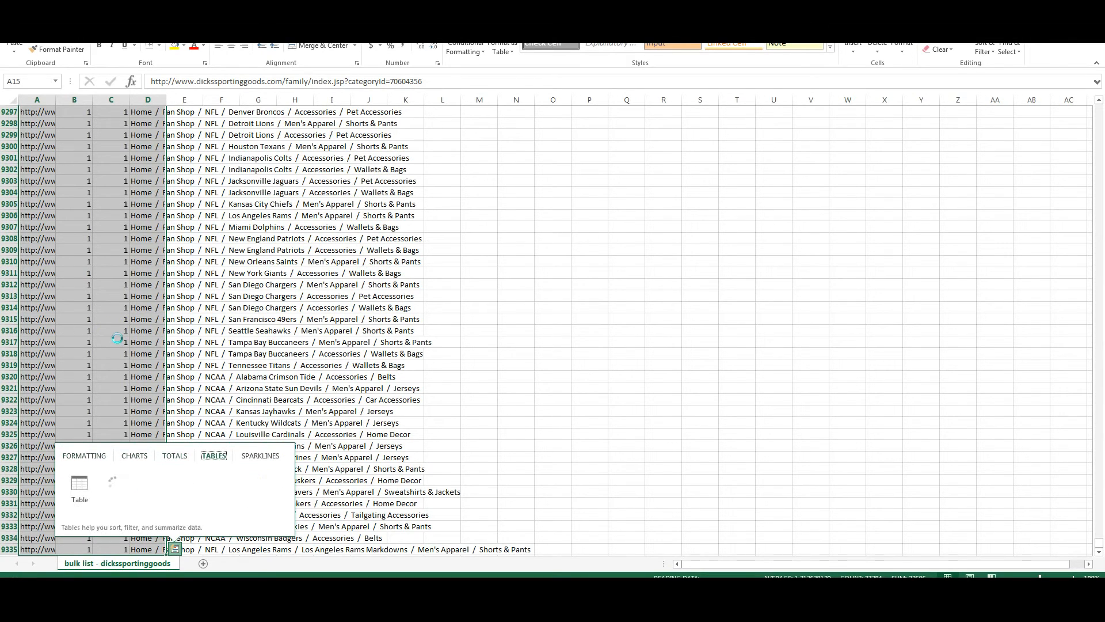
key(Escape)
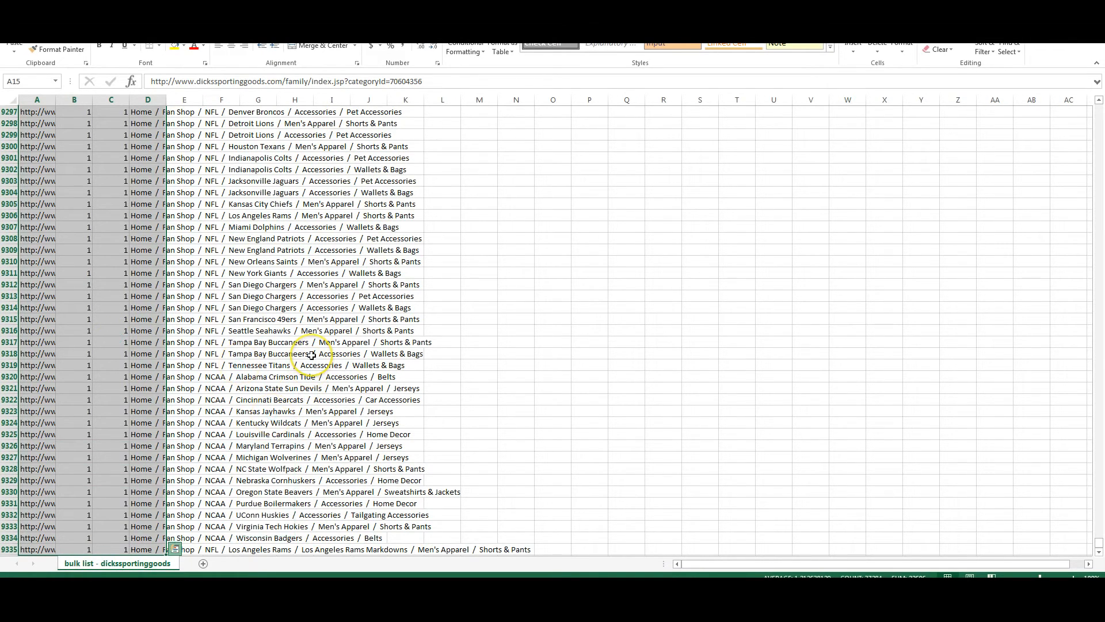
- Extend the selection through column L, clear everything from row 15 down, and return to cell A2
key(shift+Right)
key(shift+Right)
key(shift+Right)
key(shift+Right)
key(shift+Right)
key(shift+Right)
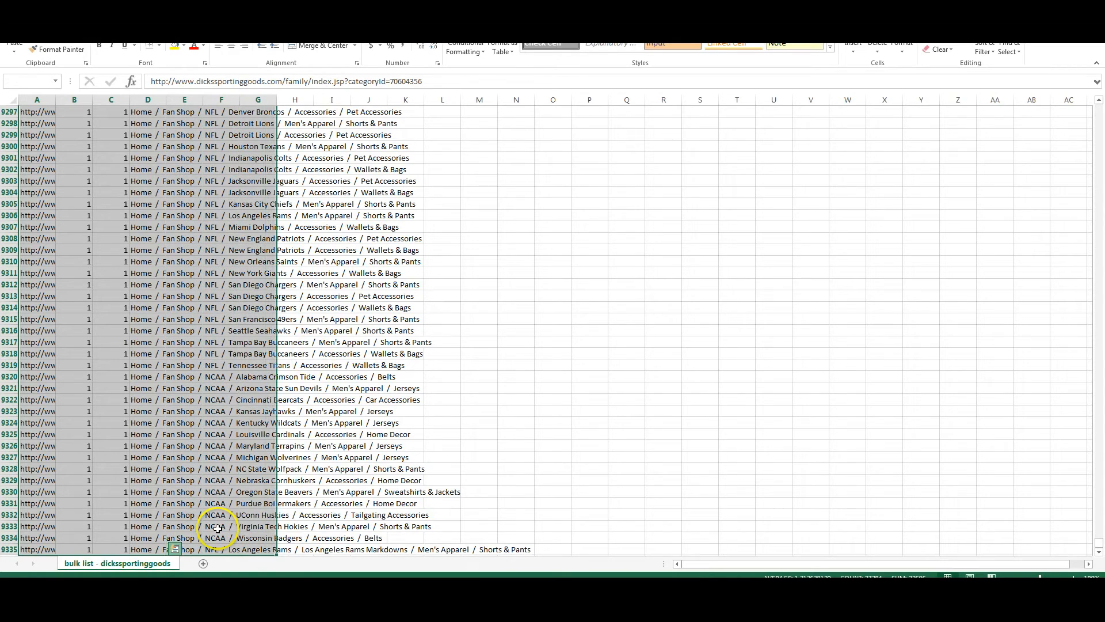
key(shift+Right)
key(shift+Right)
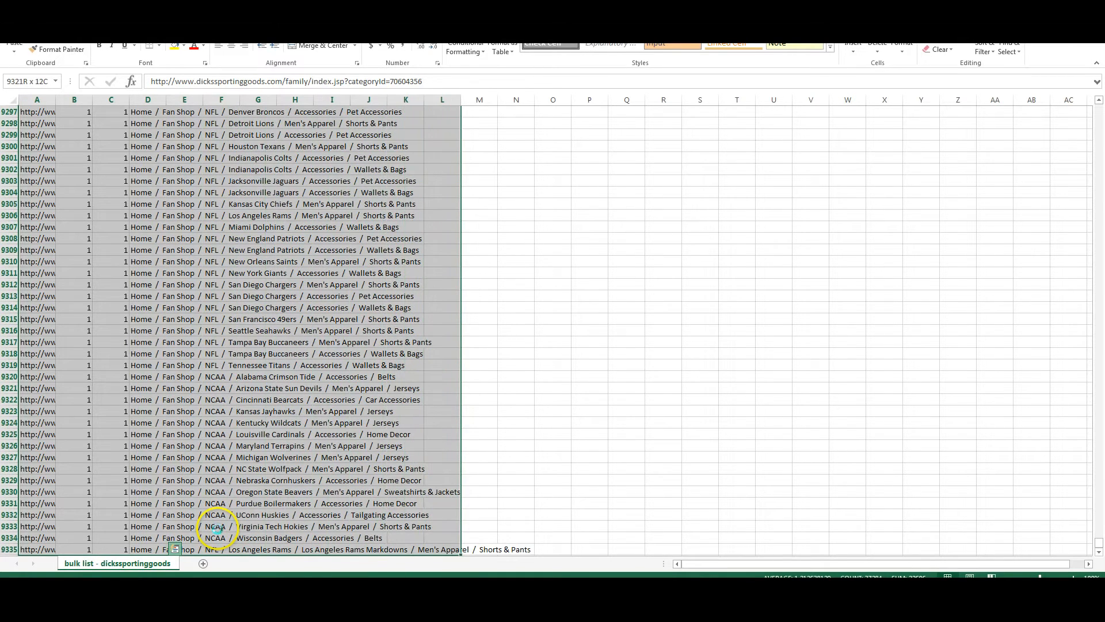
key(Delete)
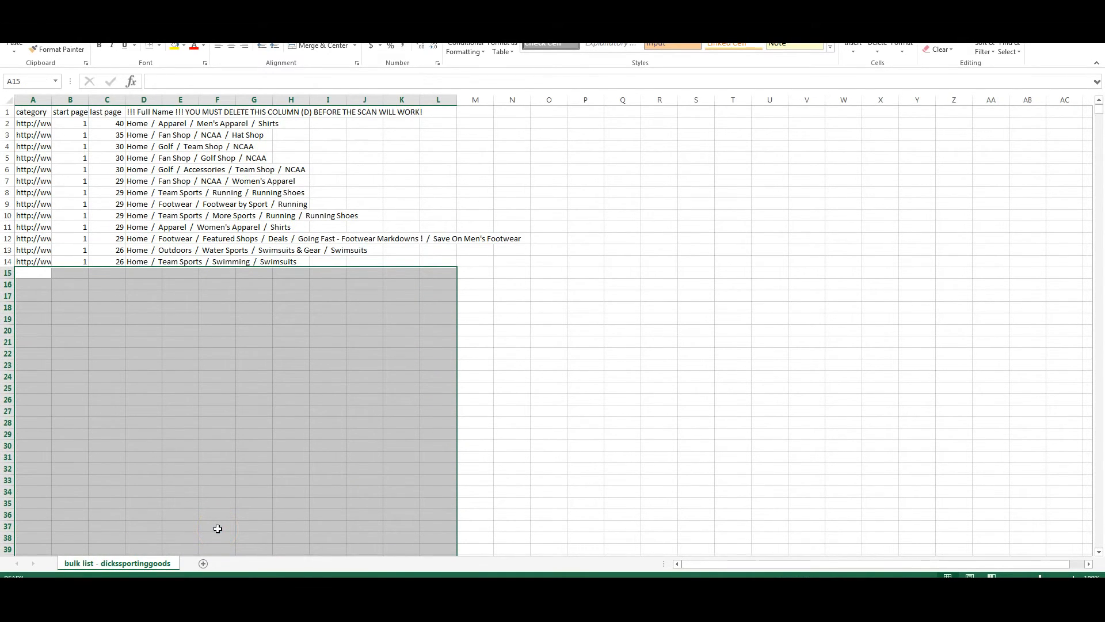
key(Up)
key(Up)
key(Up)
key(Up)
key(Up)
key(Up)
key(Up)
key(Up)
key(Up)
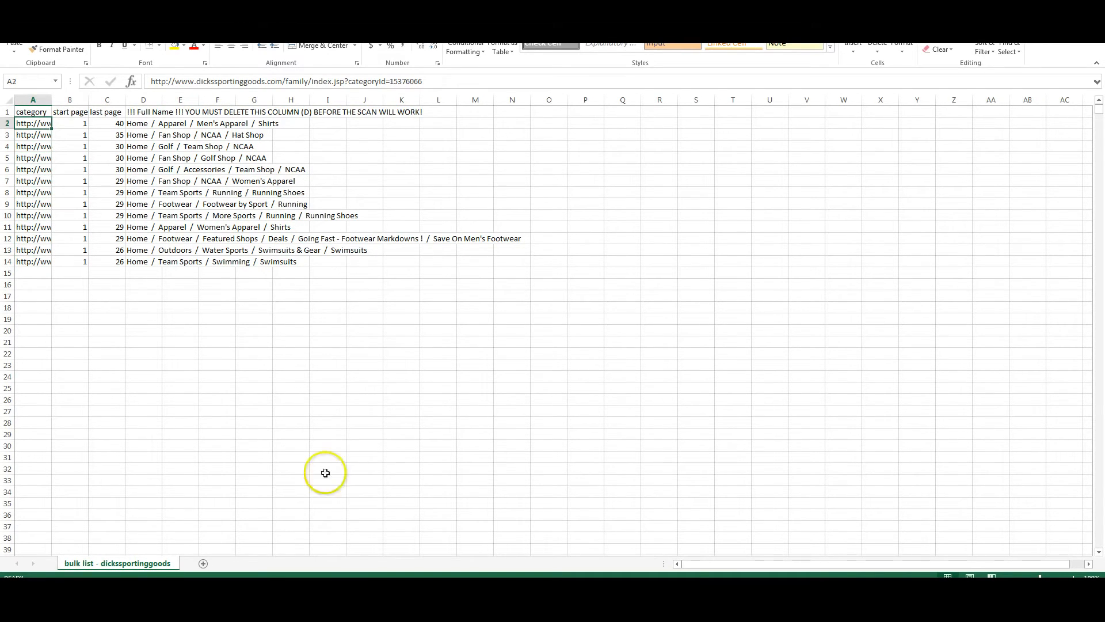
- Delete the Full Name column (D) from the bulk list
click(145, 99)
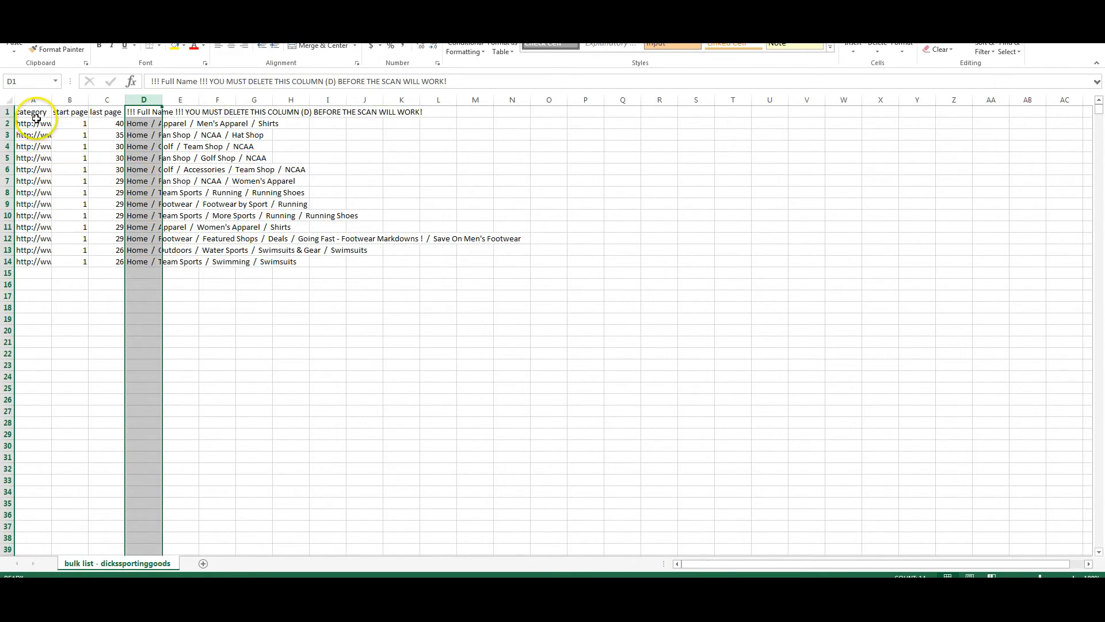
right_click(143, 100)
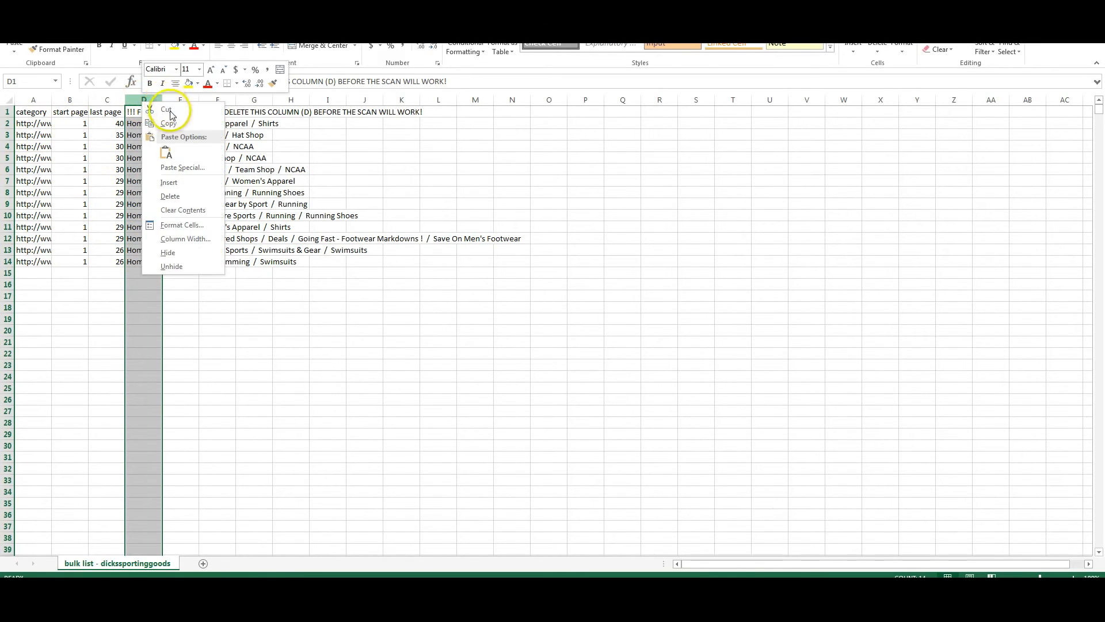
click(182, 195)
click(164, 302)
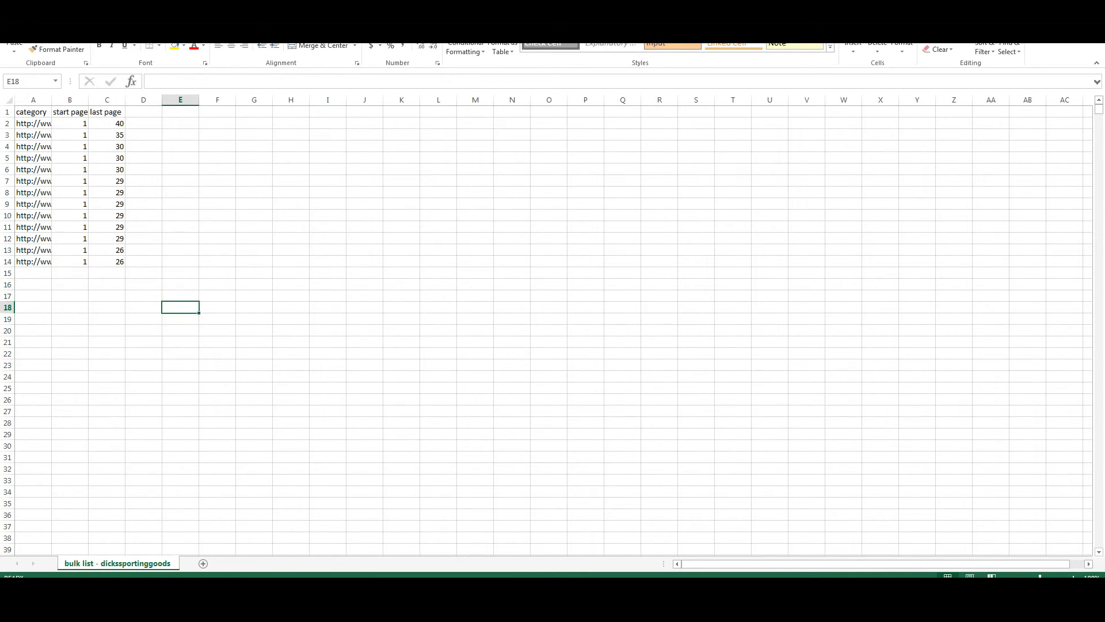
- Save a CSV copy of the bulk list in the gumroad folder as "bulk list - dickssportinggoods - 07062016 - sample", keeping the CSV format
click(15, 6)
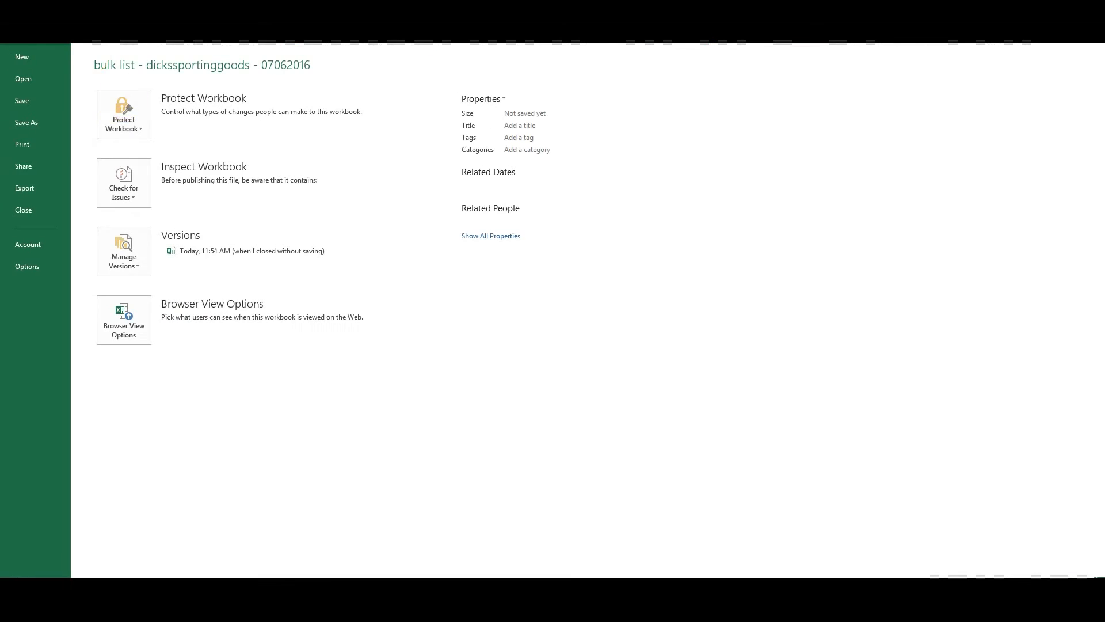
click(23, 124)
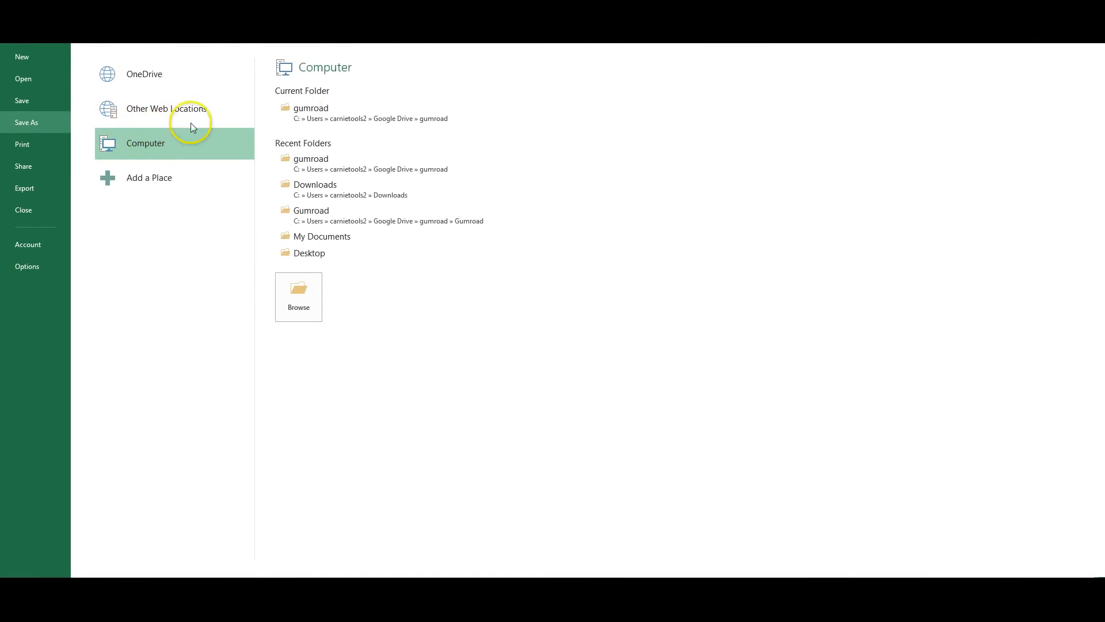
click(332, 113)
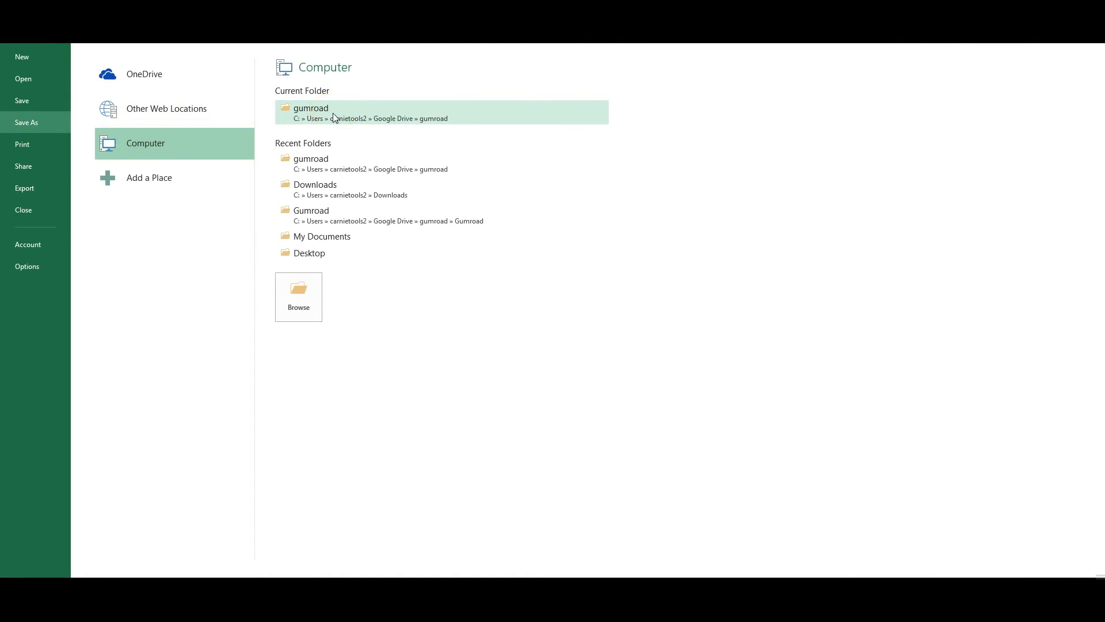
click(336, 121)
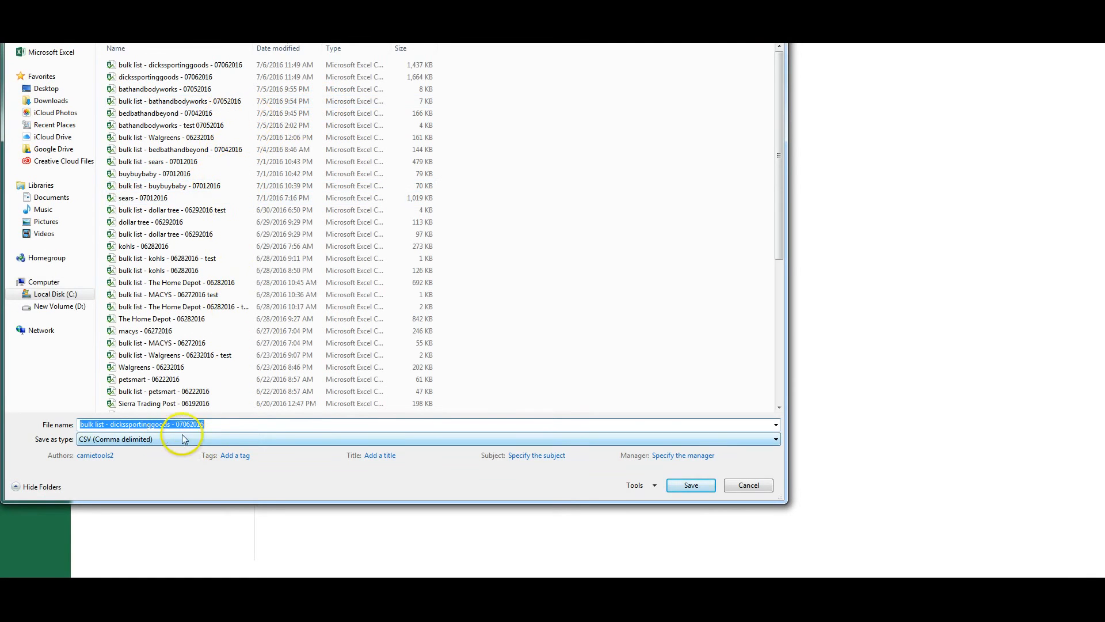
click(231, 426)
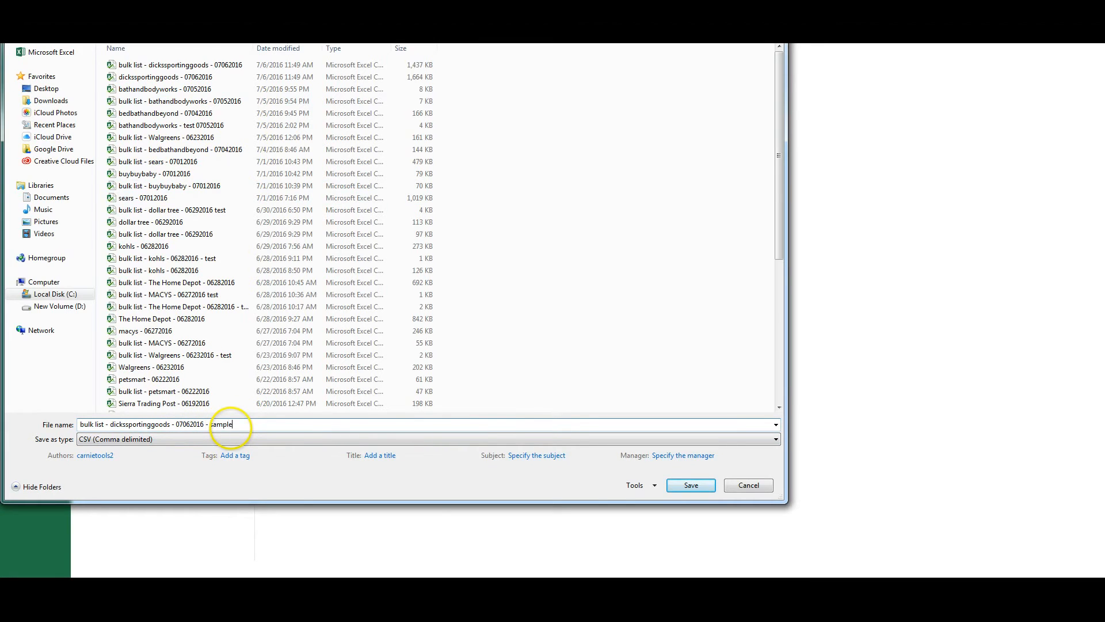
key(Return)
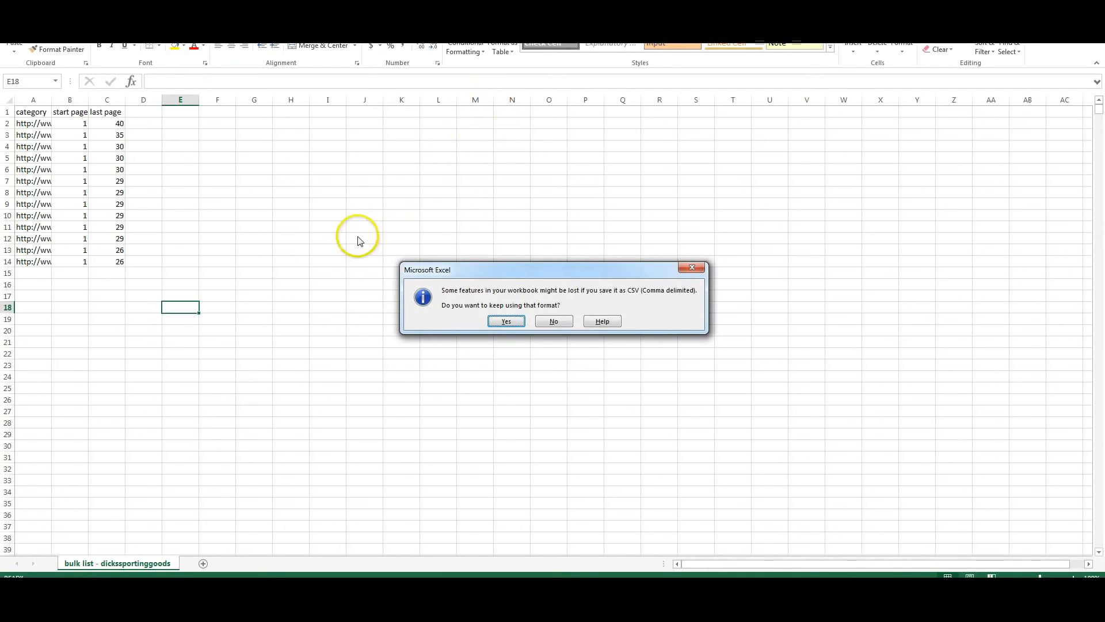
click(506, 321)
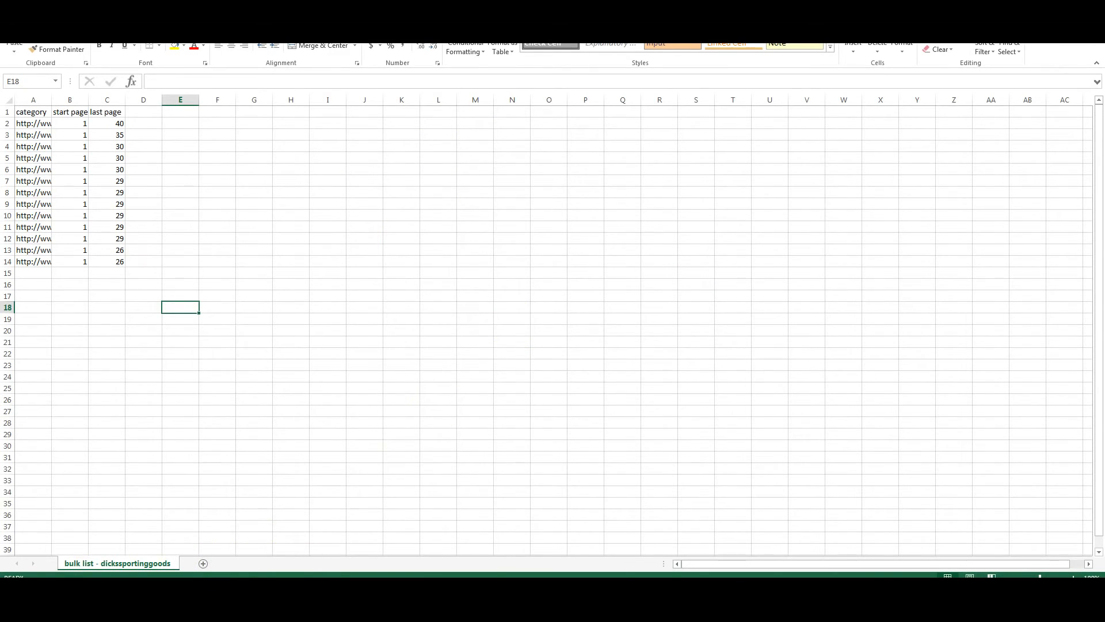
- Switch to Tactical Arbitrage and open the file chooser for the bulk categories CSV
key(alt+Tab)
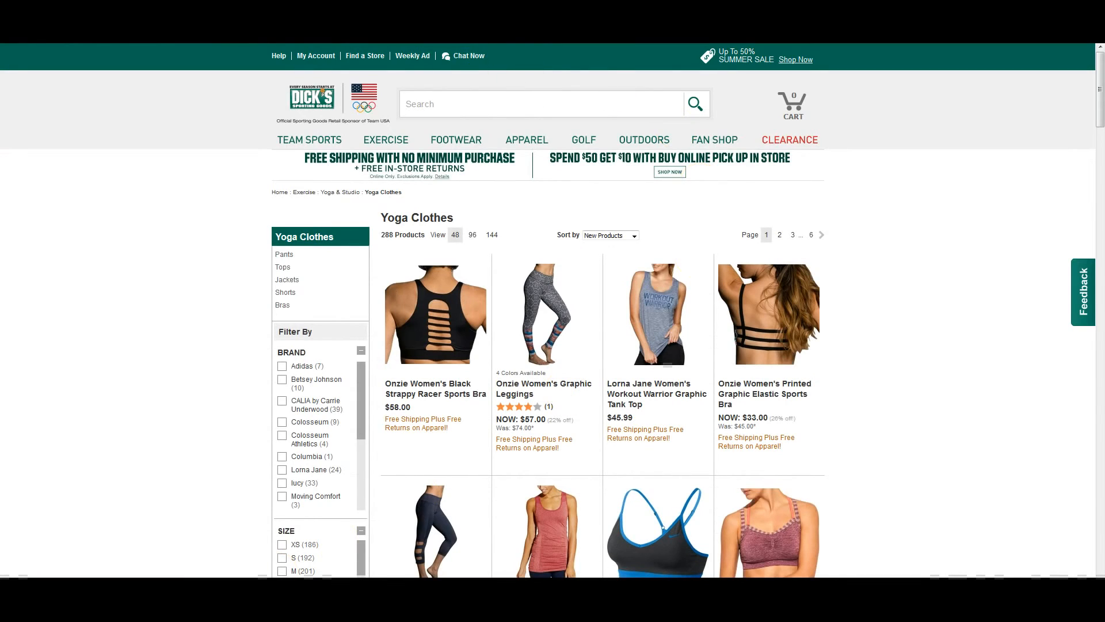
click(557, 8)
click(375, 109)
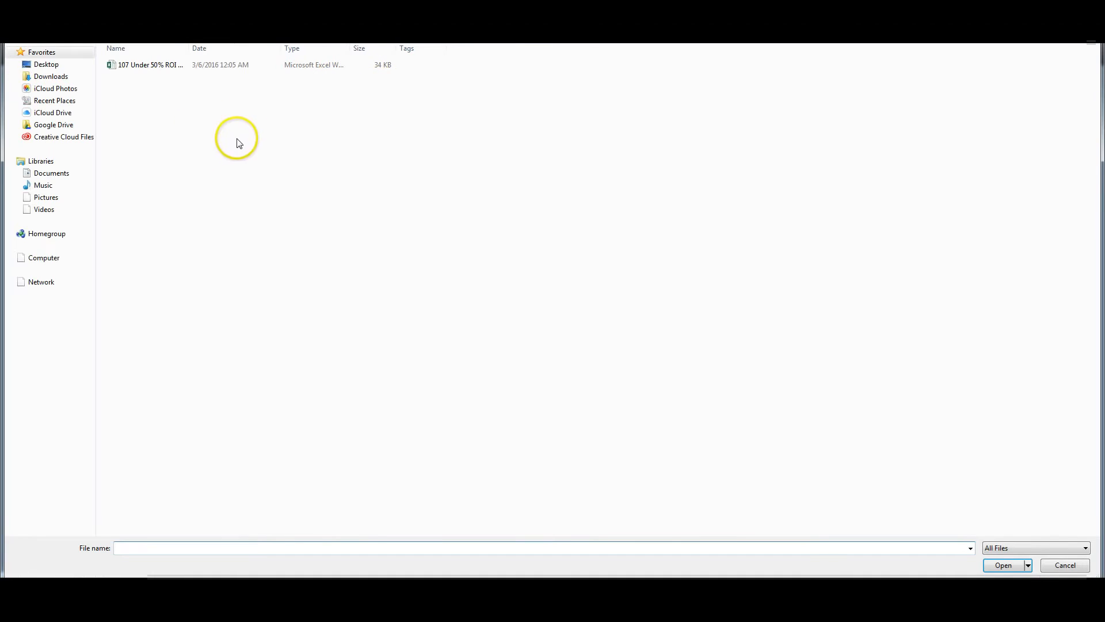
- Browse to the gumroad folder in Google Drive for the categories file
click(67, 123)
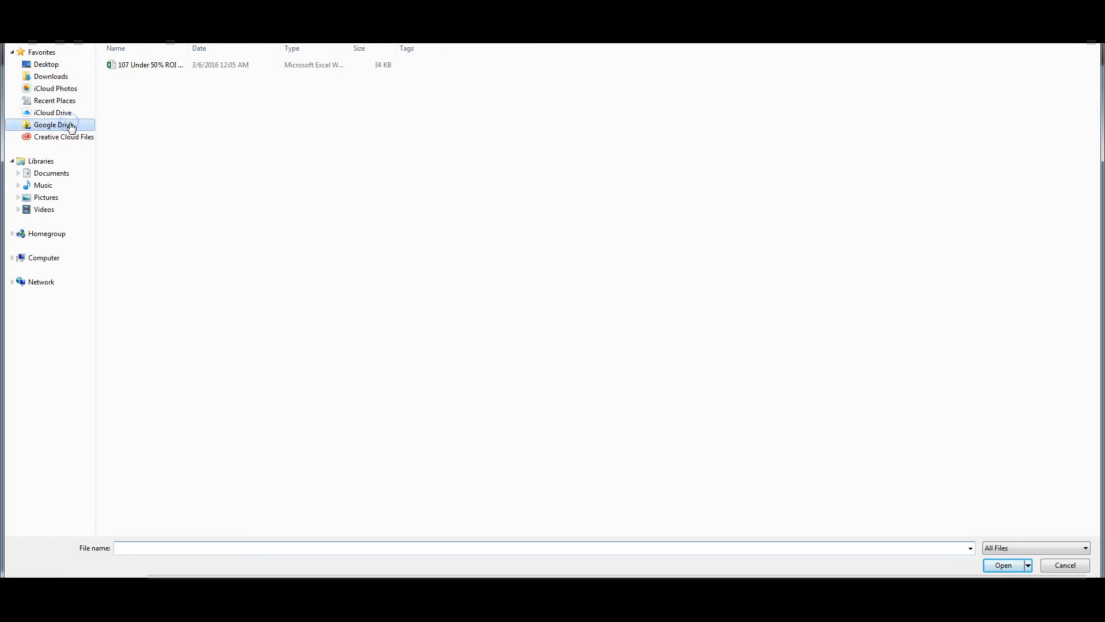
click(167, 121)
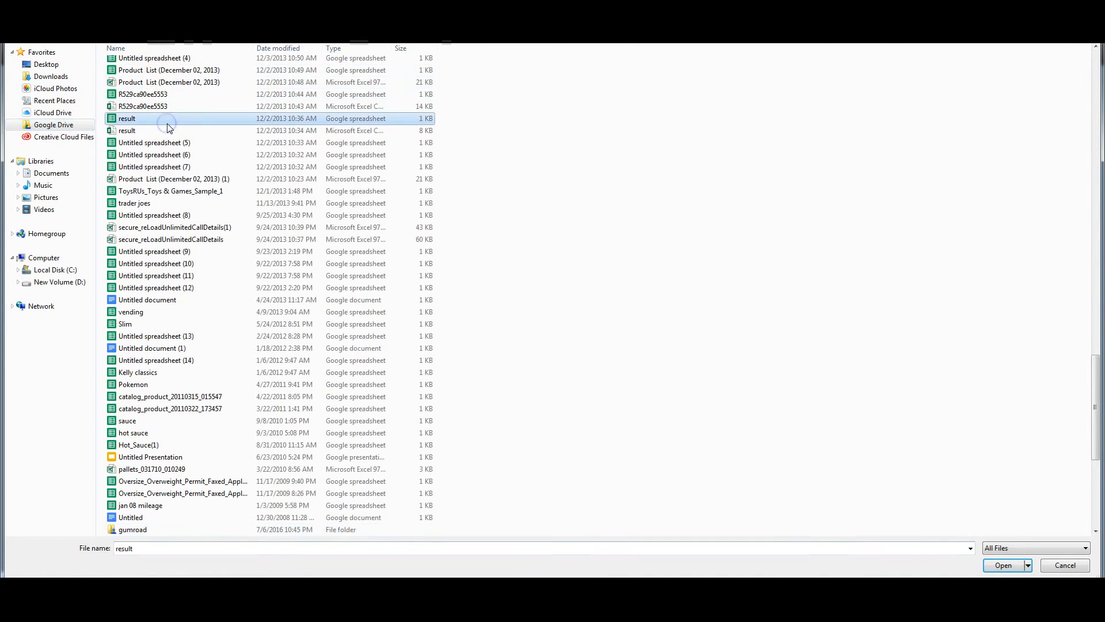
key(g)
key(g)
key(g)
key(g)
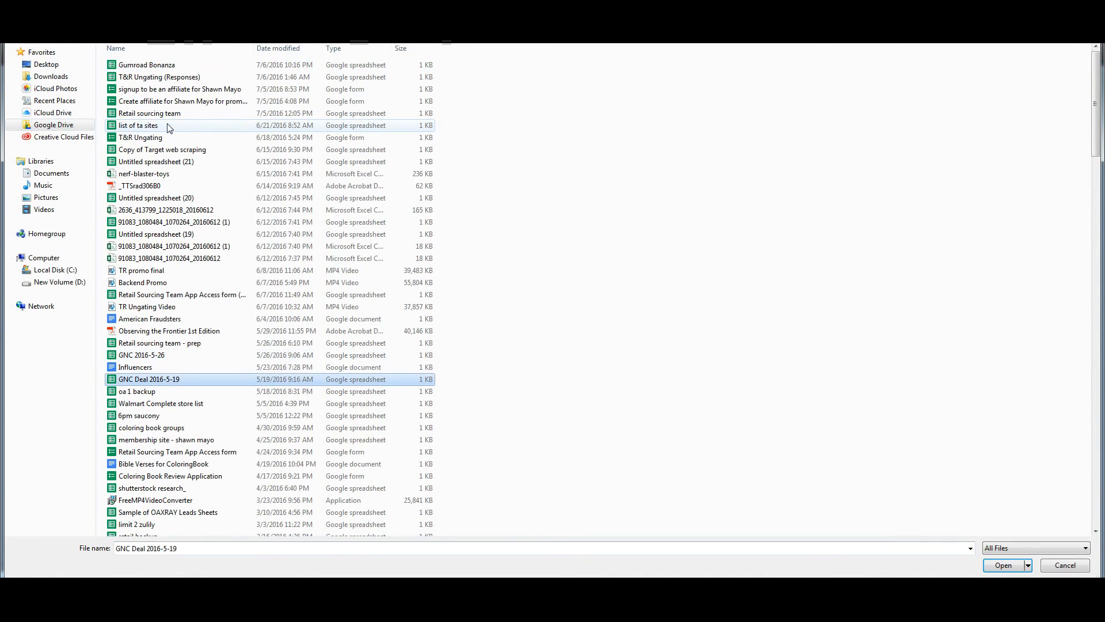
key(g)
key(g)
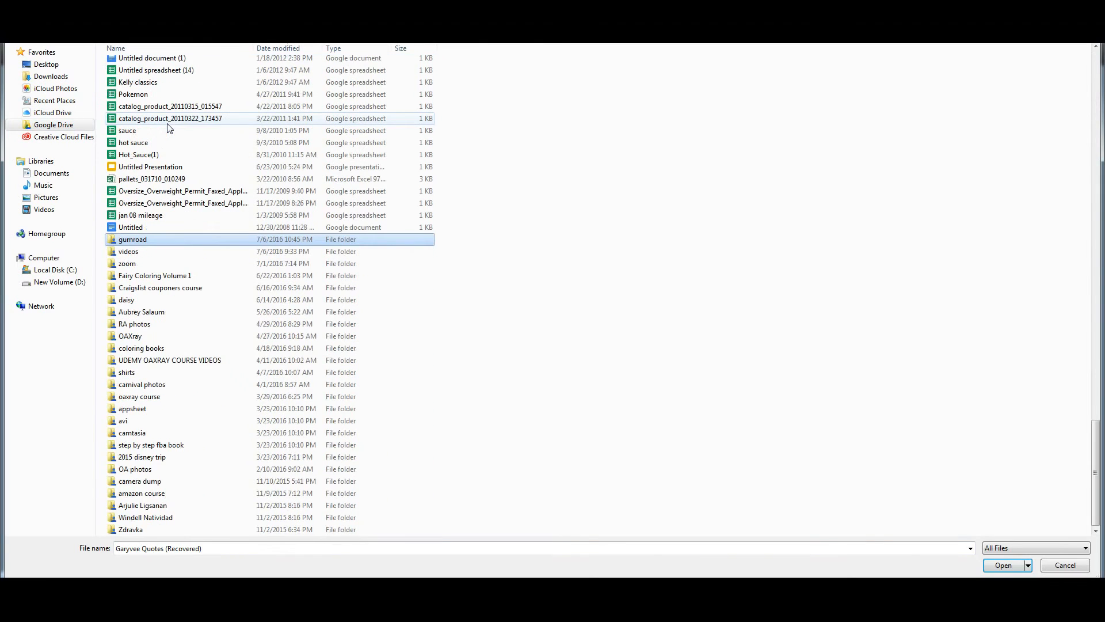
key(Return)
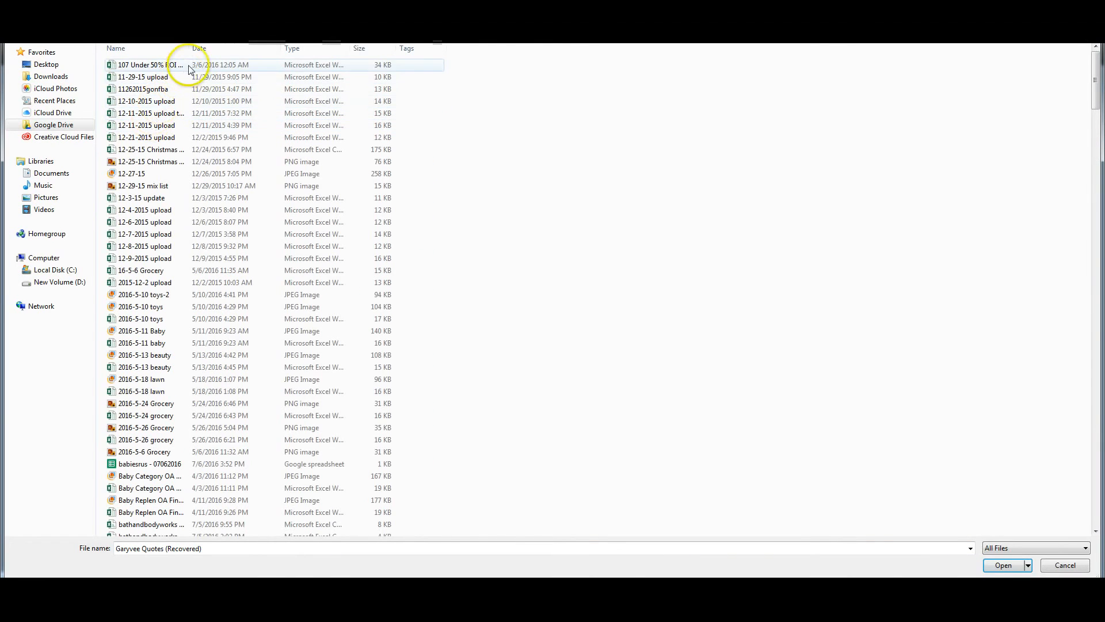
- Sort the files by date, choose "bulk list - dickssportinggoods - 07062016 - sample.csv" as the categories file, and upload it
click(220, 53)
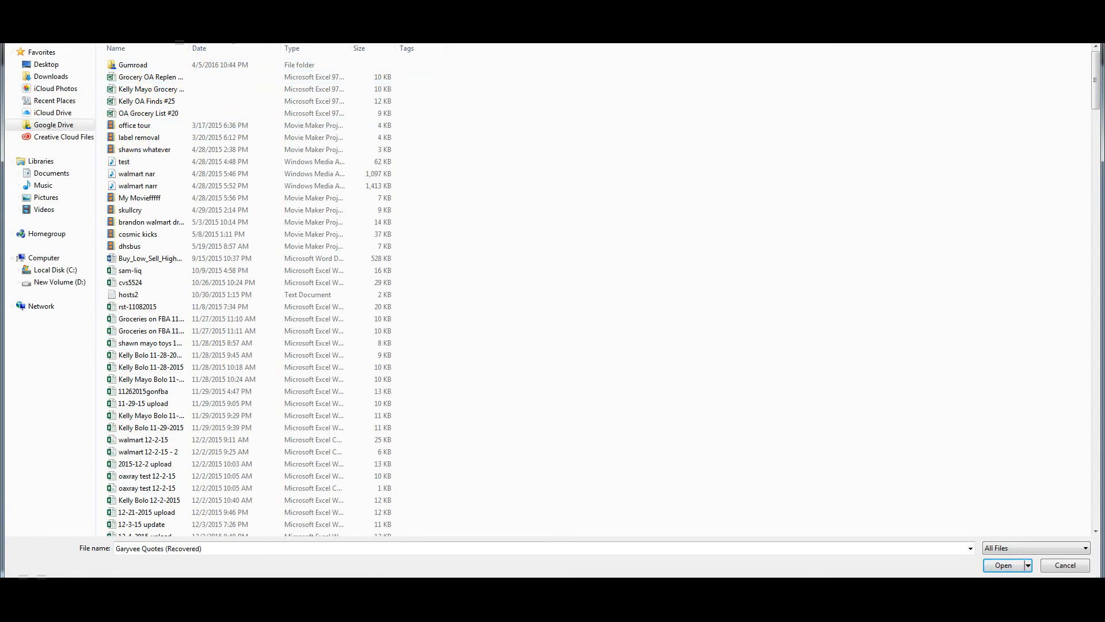
double_click(240, 75)
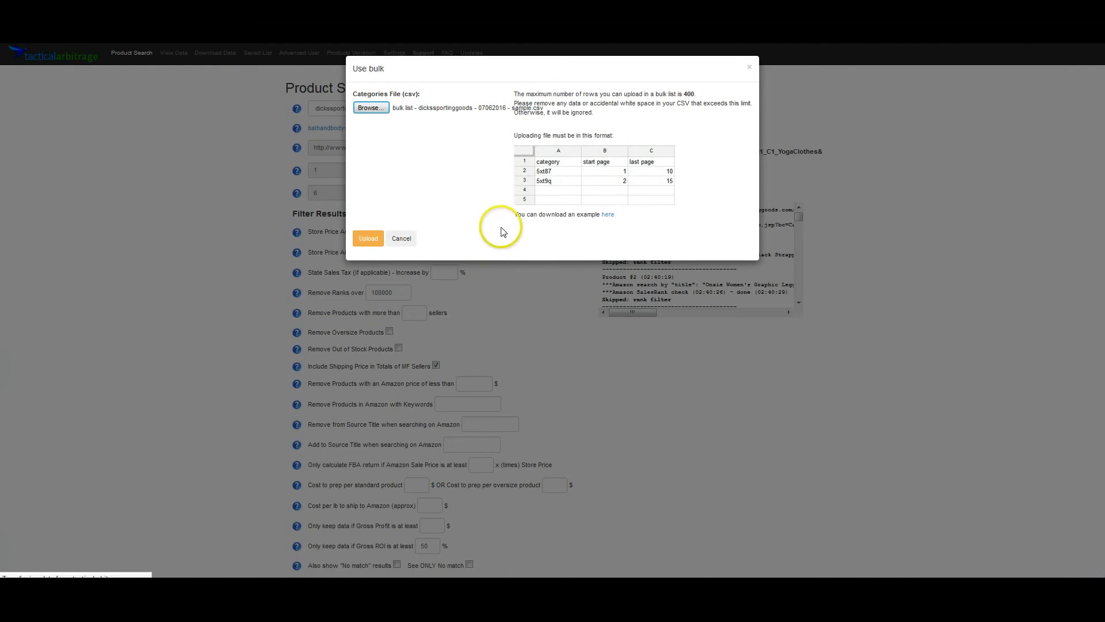
click(365, 241)
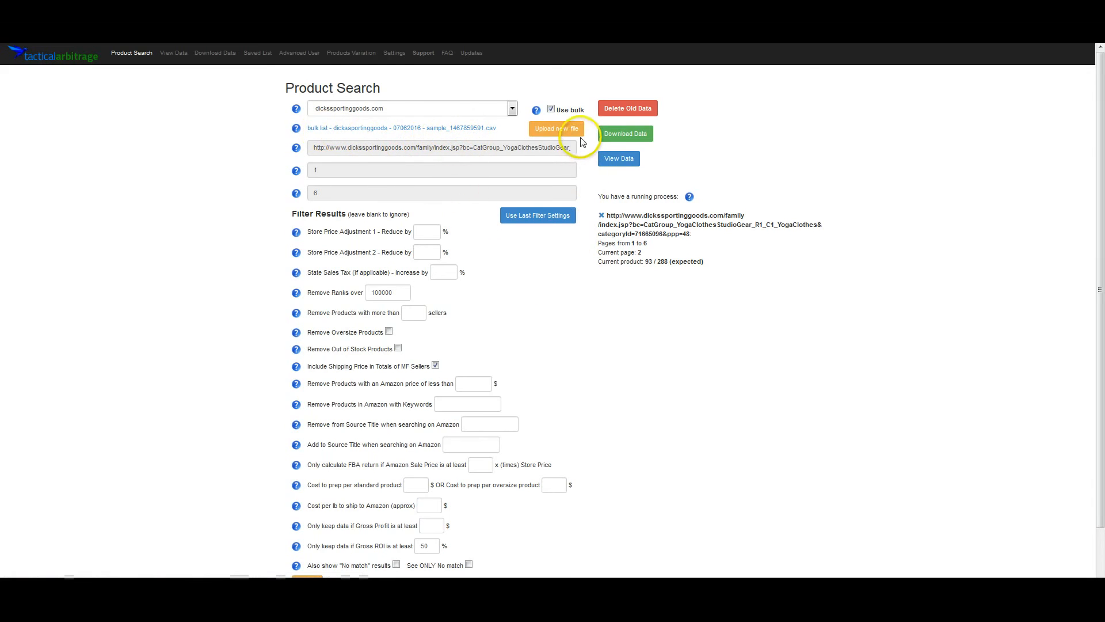
- Apply the last filter settings to the dickssportinggoods.com bulk search and submit it
click(557, 217)
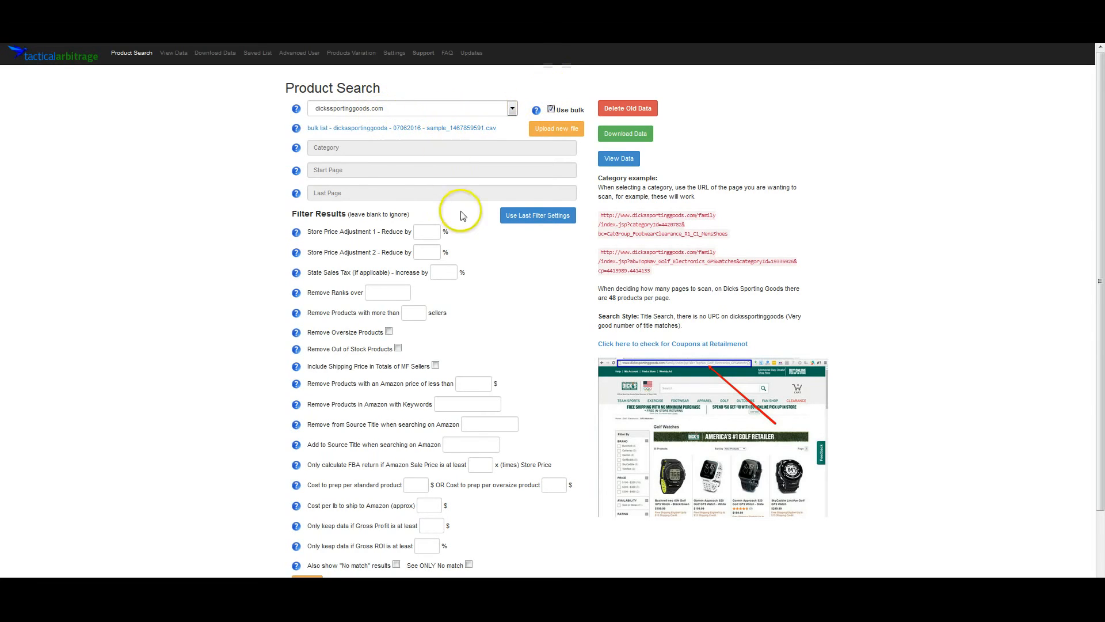
click(548, 216)
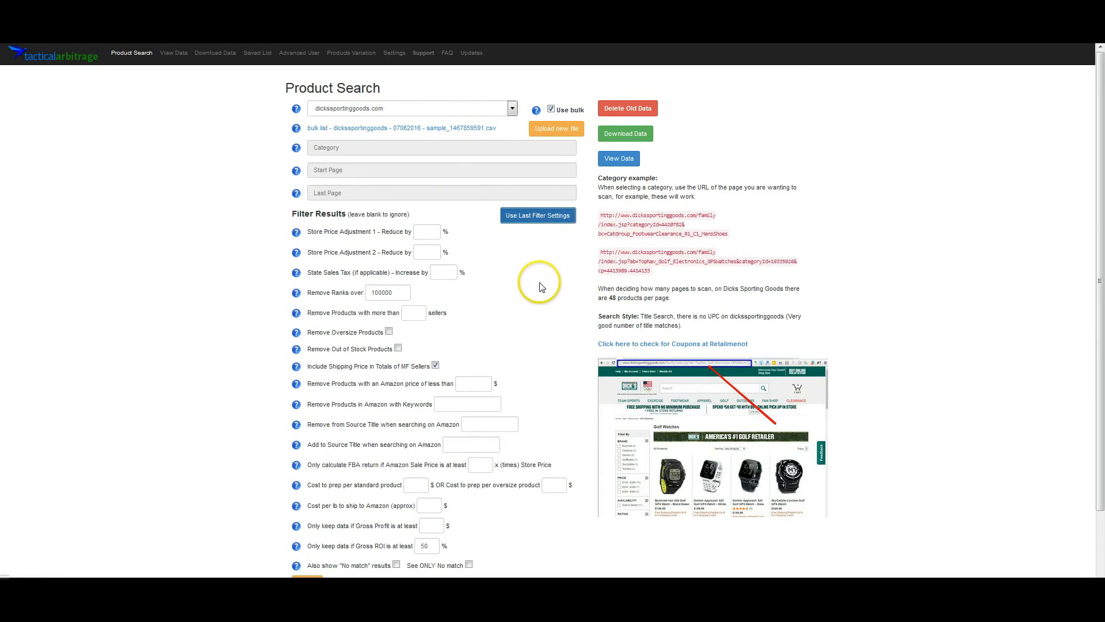
scroll(535, 286, down, 2)
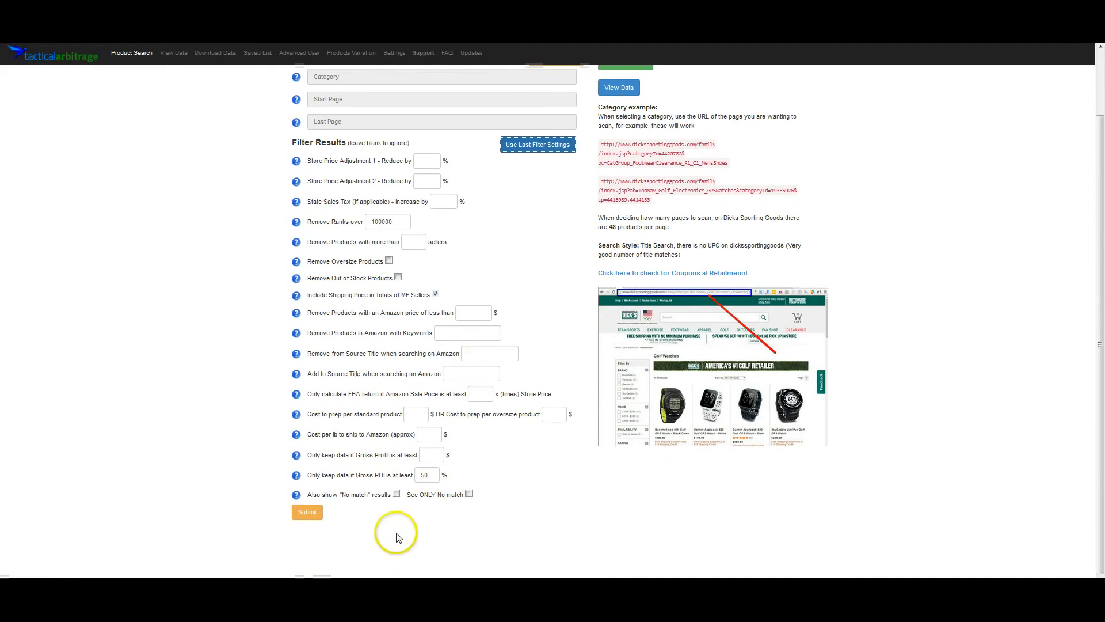
click(305, 513)
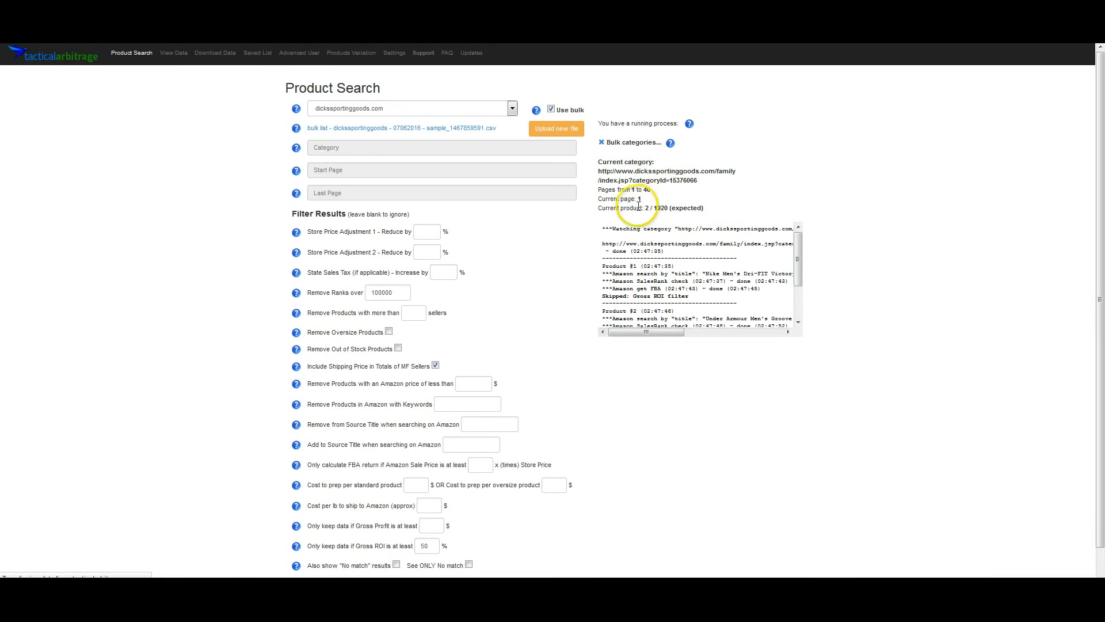
- Expand the running bulk process to review its category URLs and page ranges, and cancel the process
click(638, 143)
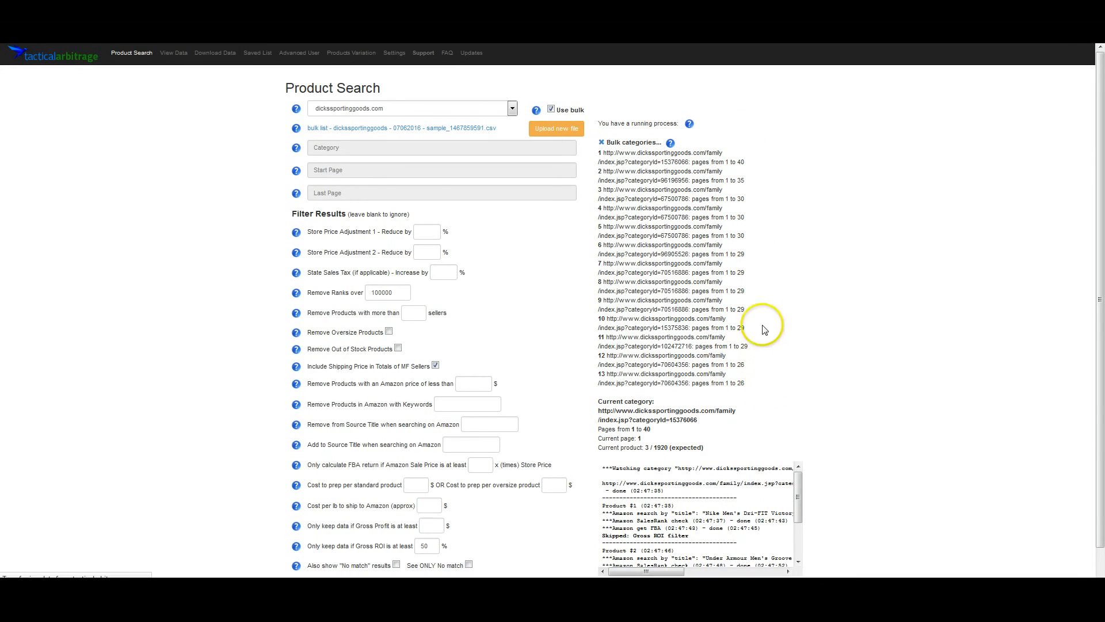
scroll(771, 321, down, 1)
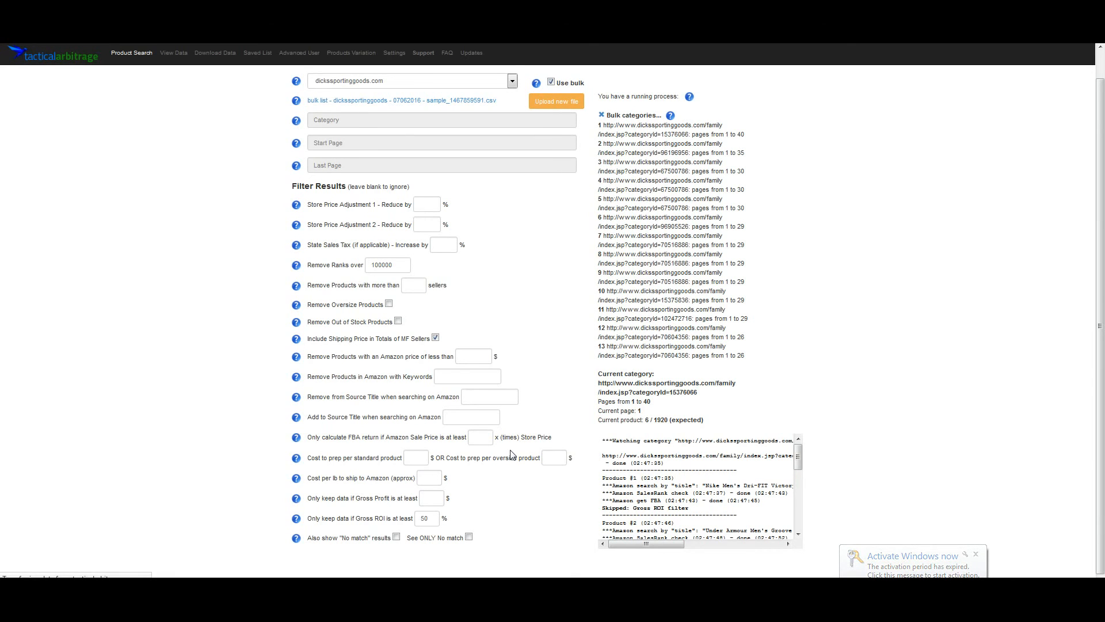
click(601, 115)
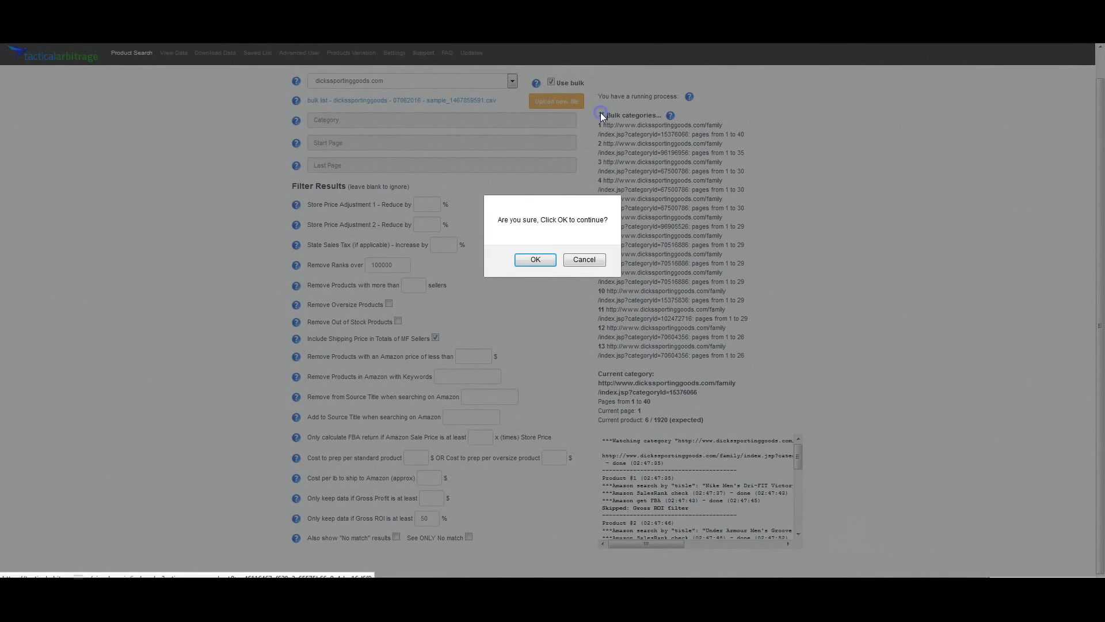
click(537, 259)
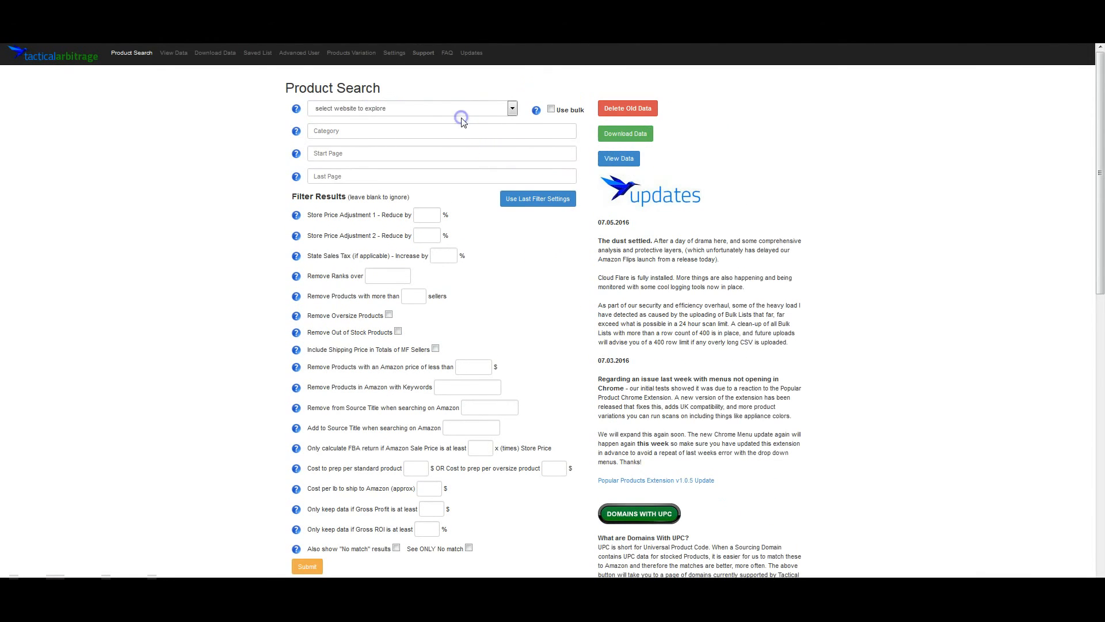
click(467, 110)
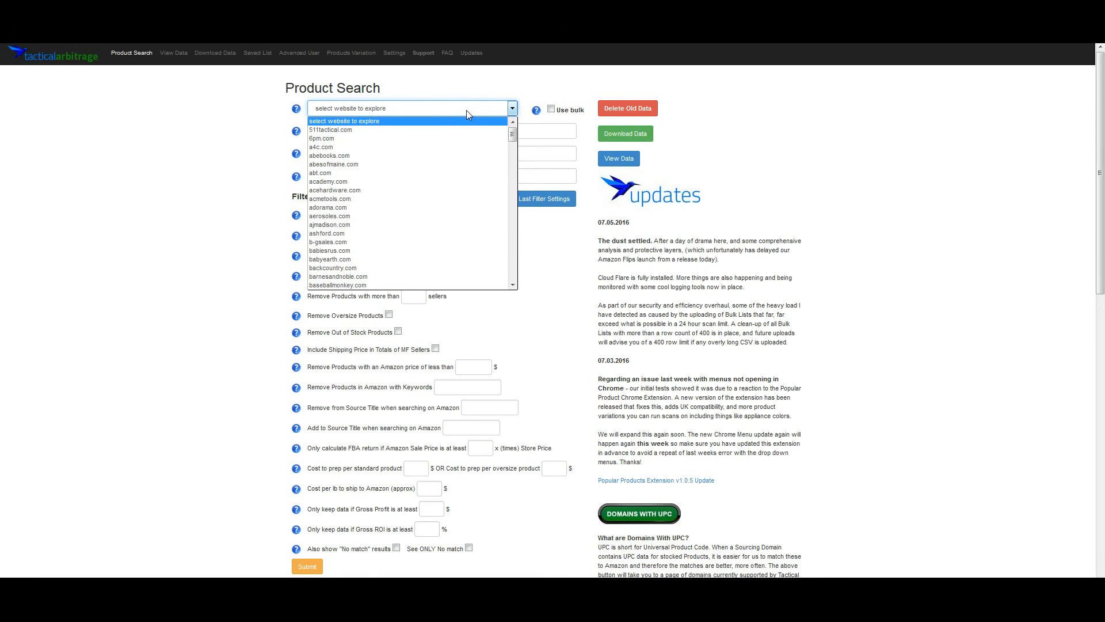
click(466, 109)
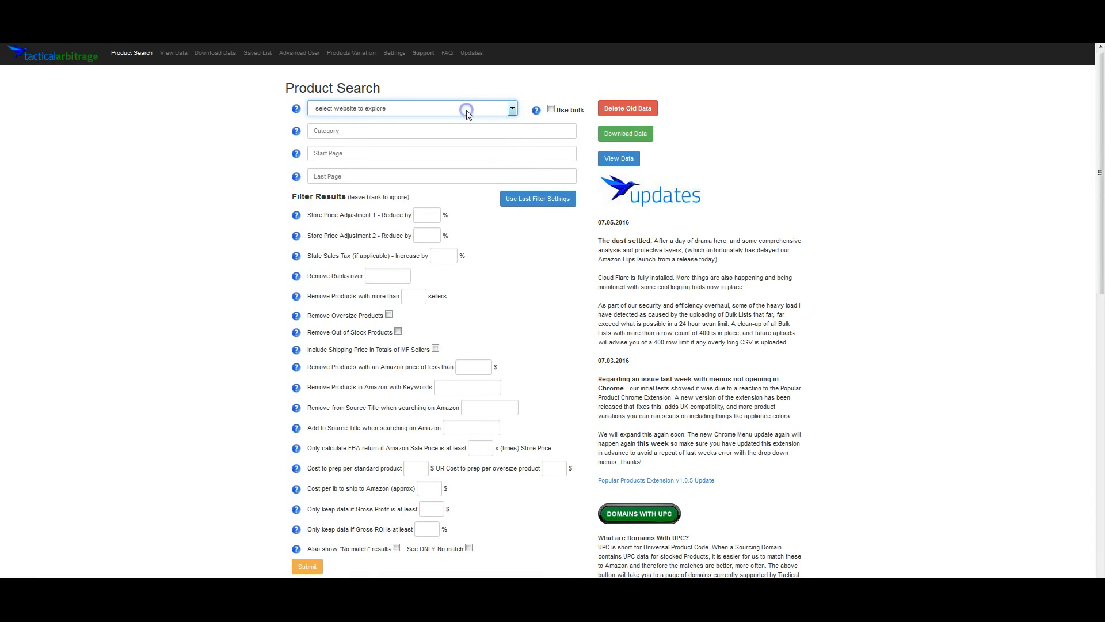
click(538, 334)
- Open the Premium Bulk Lists page from the resources alongside the product search form
scroll(547, 363, down, 2)
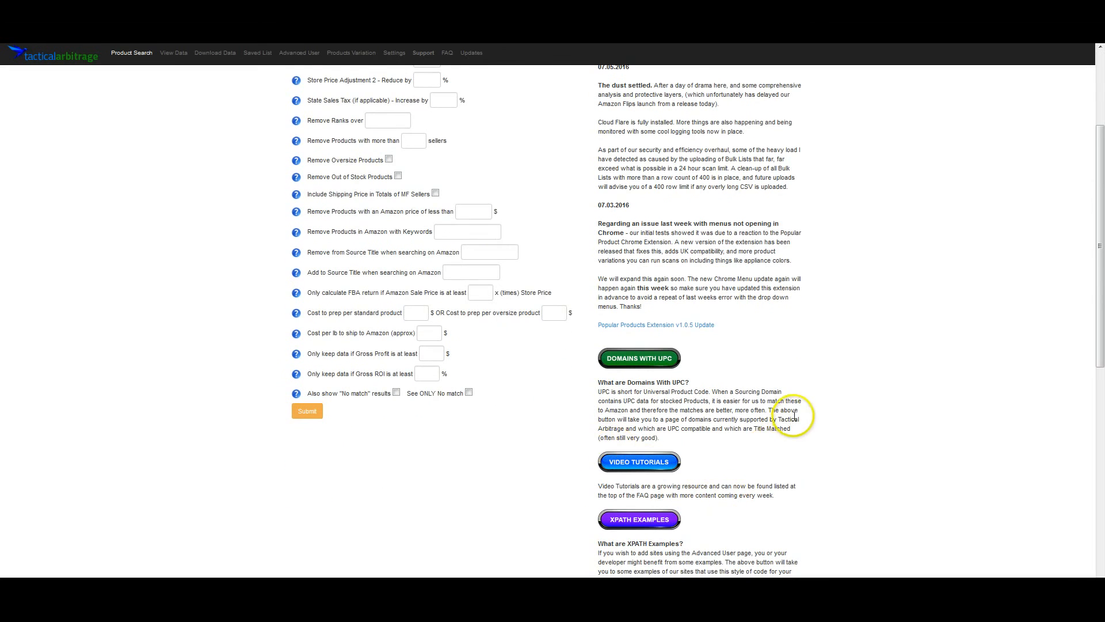
scroll(801, 420, down, 2)
scroll(771, 437, down, 2)
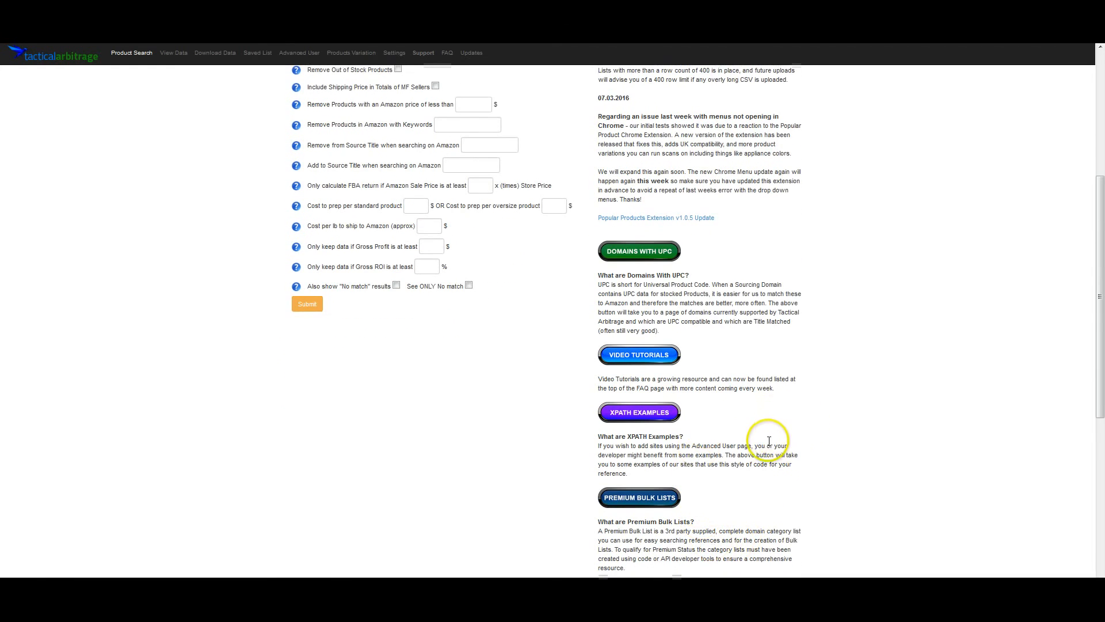
click(629, 402)
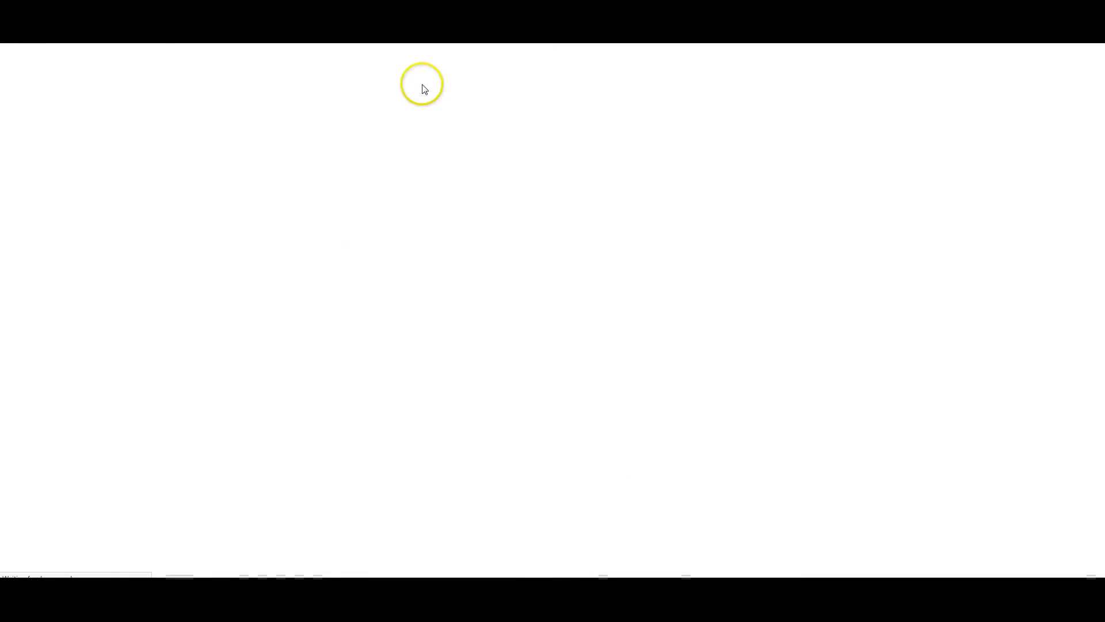